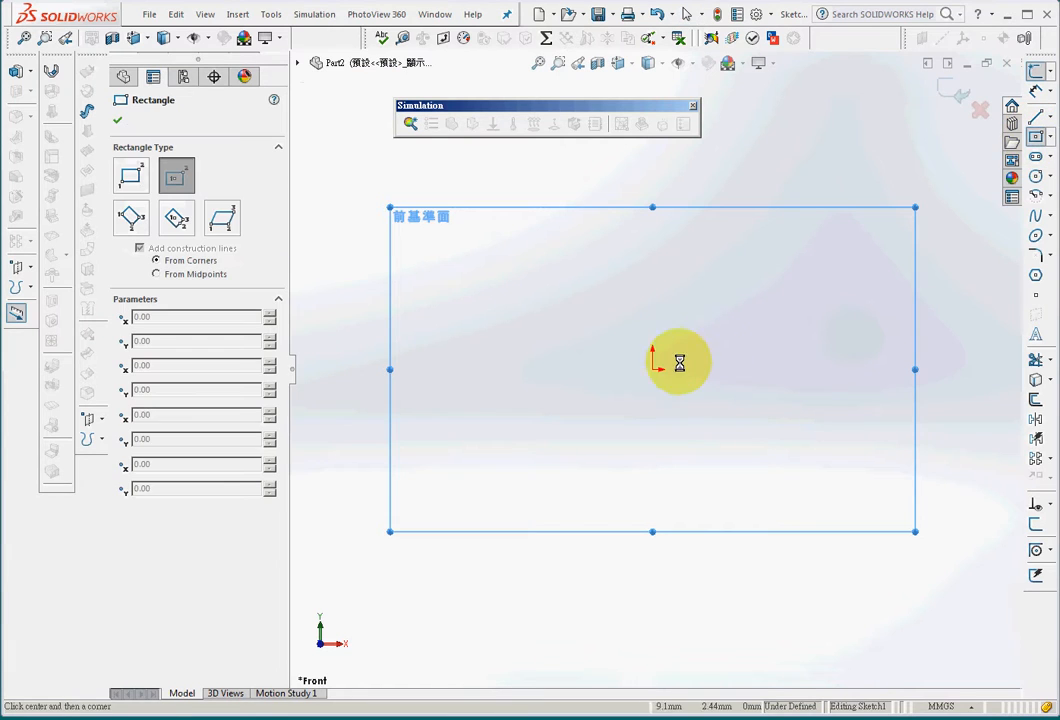
Sketch a center rectangle on the origin and dimension it 300 mm wide by 100 mm high.
{"action": "left_click", "coordinate": [652, 368]}
{"action": "left_click", "coordinate": [873, 281]}
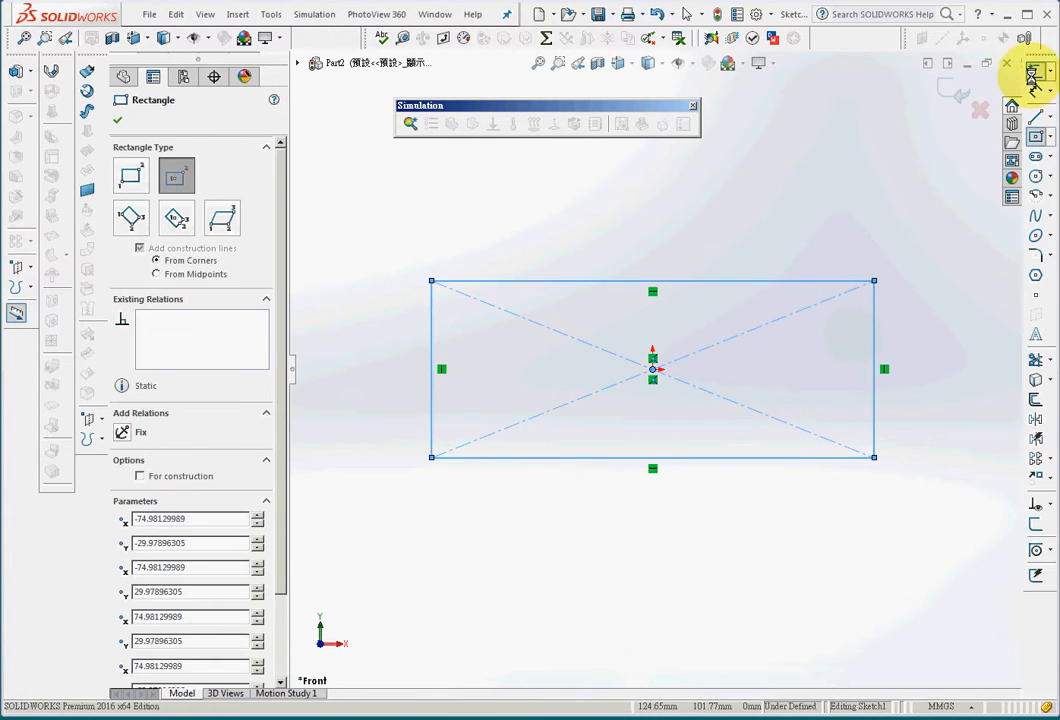
{"action": "left_click", "coordinate": [1036, 88]}
{"action": "left_click", "coordinate": [696, 280]}
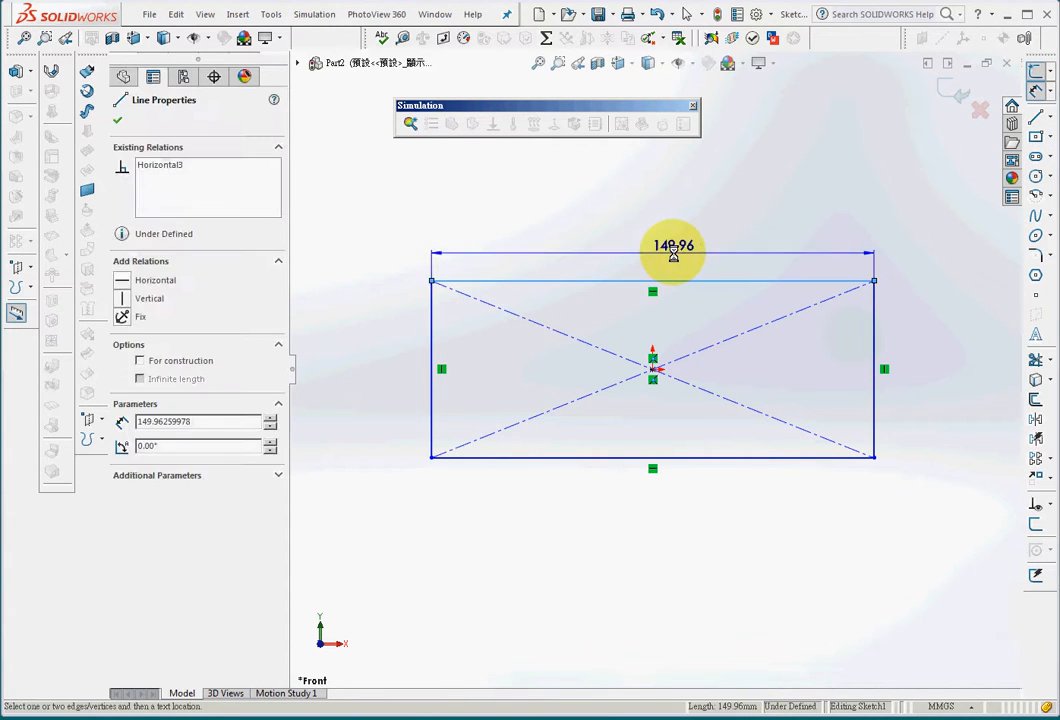
{"action": "left_click", "coordinate": [674, 252]}
{"action": "type", "text": "300"}
{"action": "key", "text": "Return"}
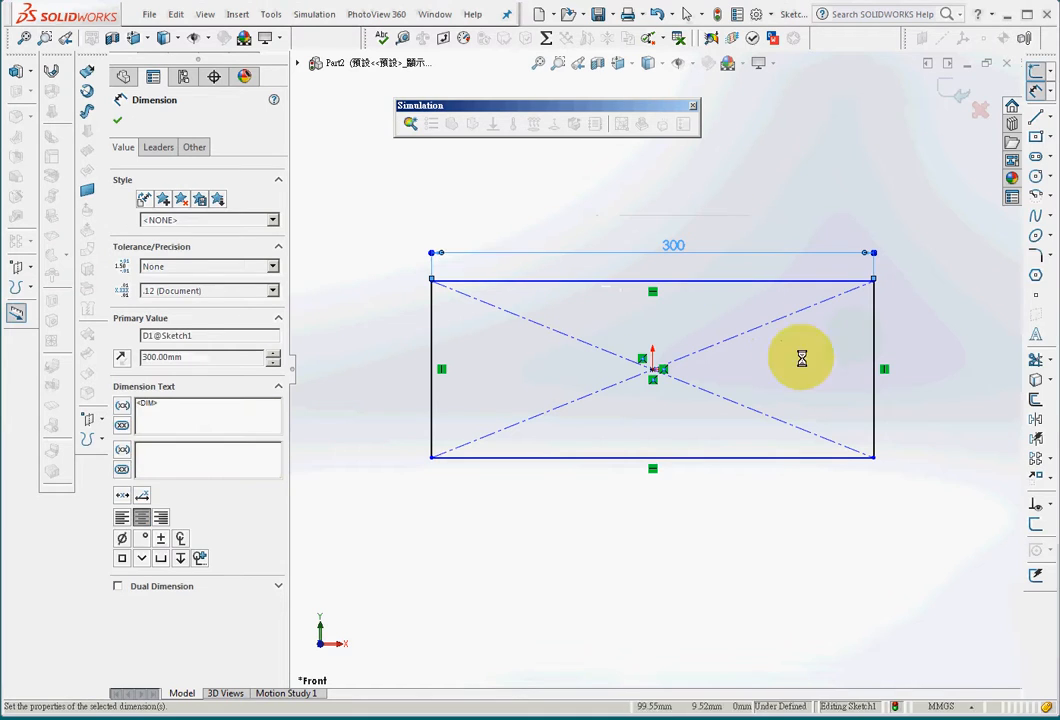
{"action": "left_click", "coordinate": [875, 380]}
{"action": "left_click", "coordinate": [922, 371]}
{"action": "type", "text": "100"}
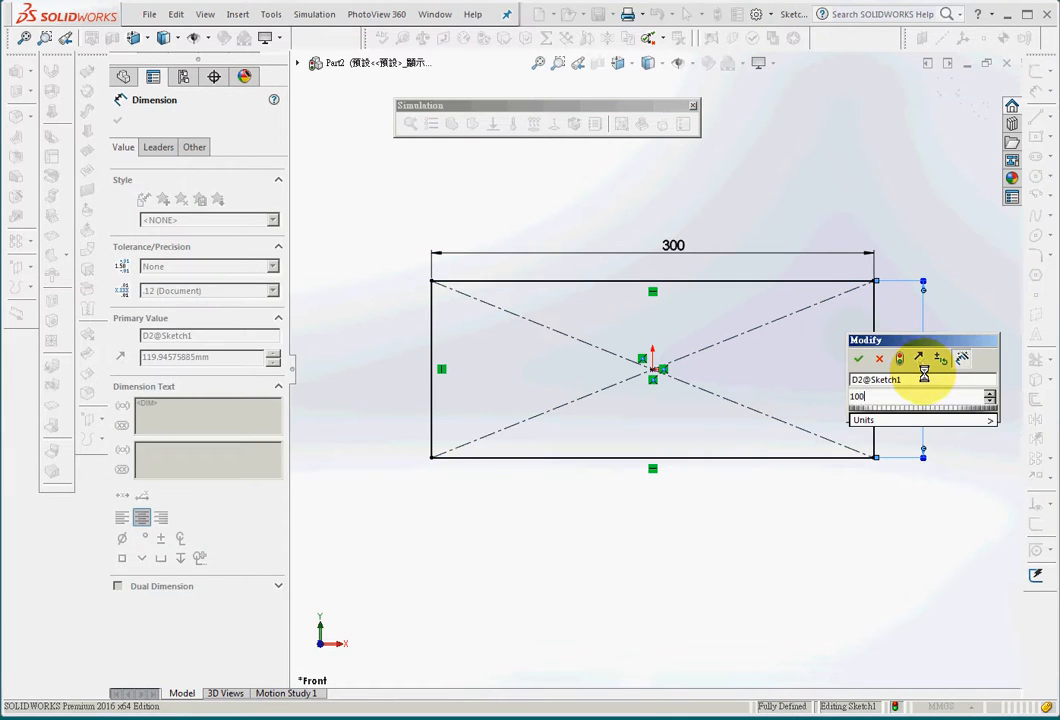
{"action": "key", "text": "Return"}
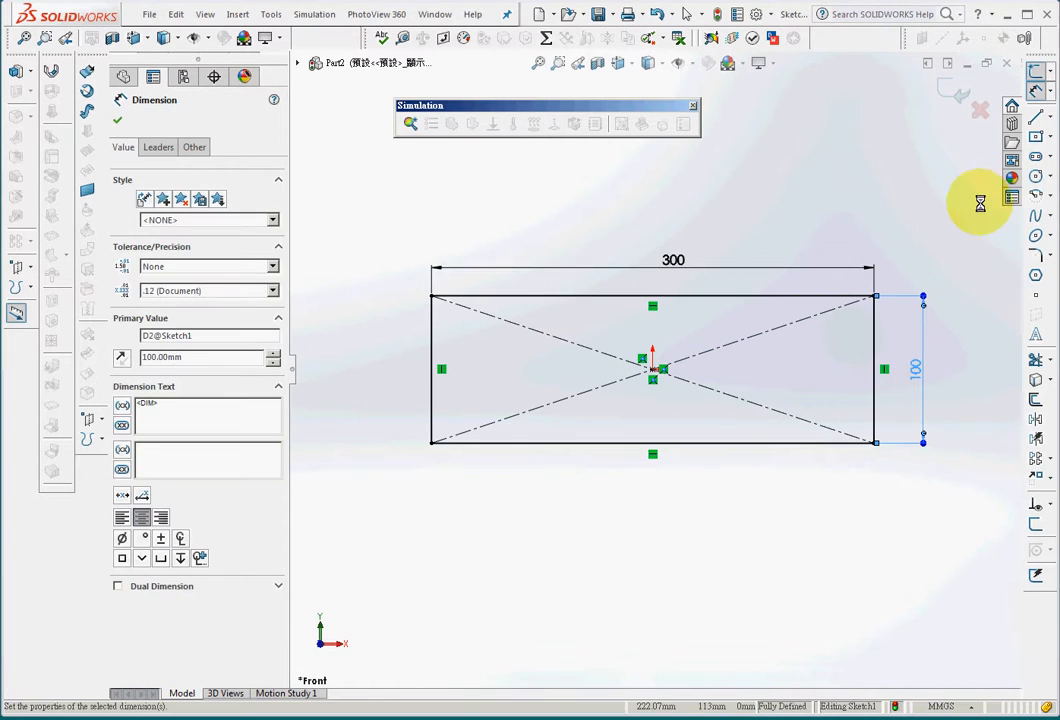
Sketch a circle centered on the origin inside the rectangle and dimension its diameter to 40 mm.
{"action": "left_click", "coordinate": [1036, 175]}
{"action": "left_click", "coordinate": [651, 372]}
{"action": "left_click", "coordinate": [703, 379]}
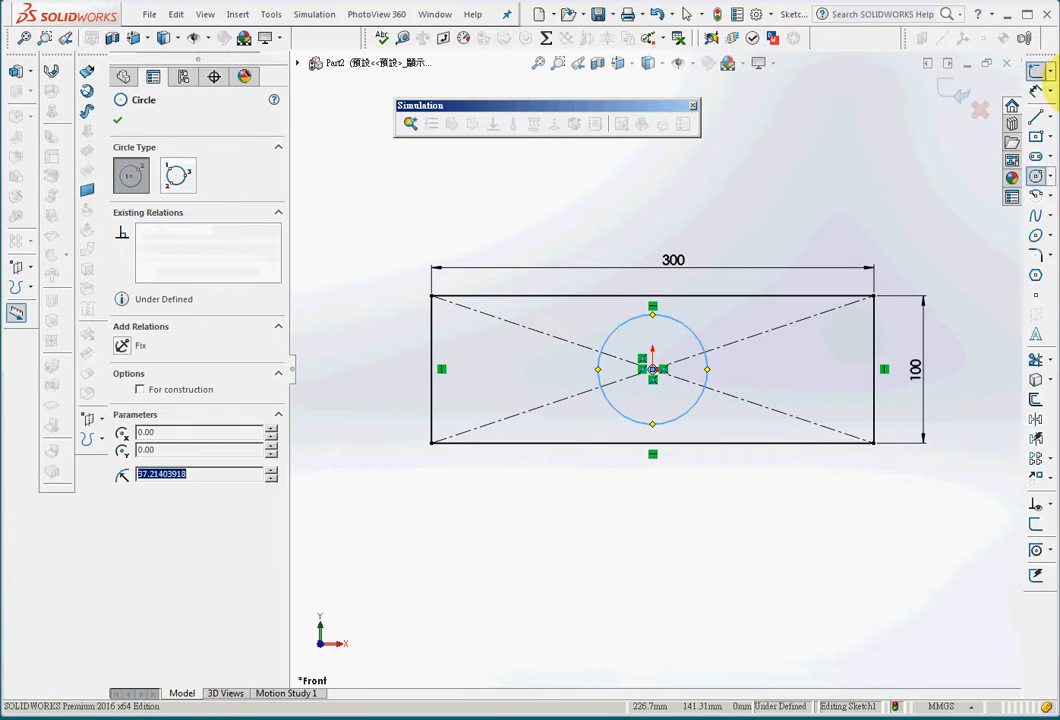
{"action": "left_click", "coordinate": [1036, 90]}
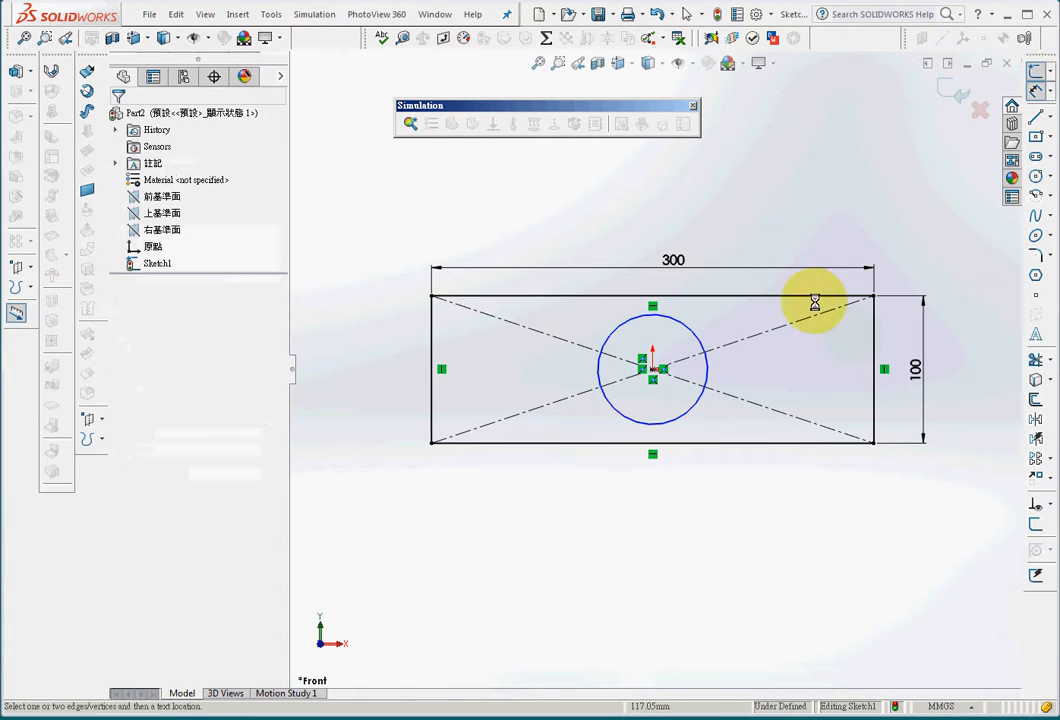
{"action": "left_click", "coordinate": [698, 334]}
{"action": "left_click", "coordinate": [765, 232]}
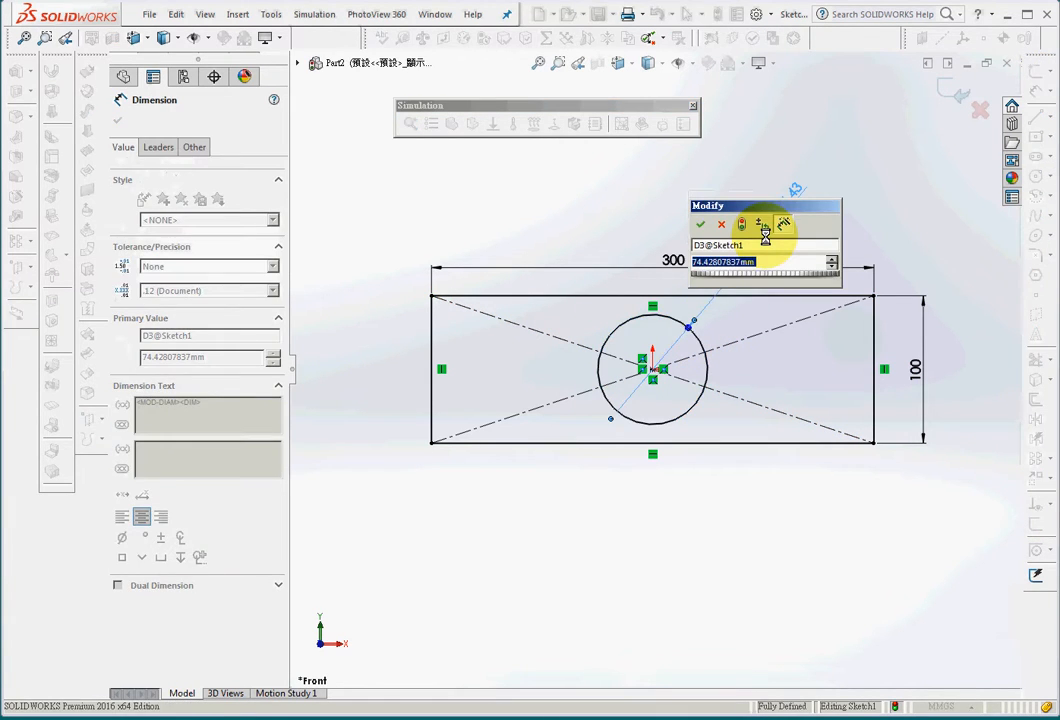
{"action": "type", "text": "40"}
{"action": "key", "text": "Return"}
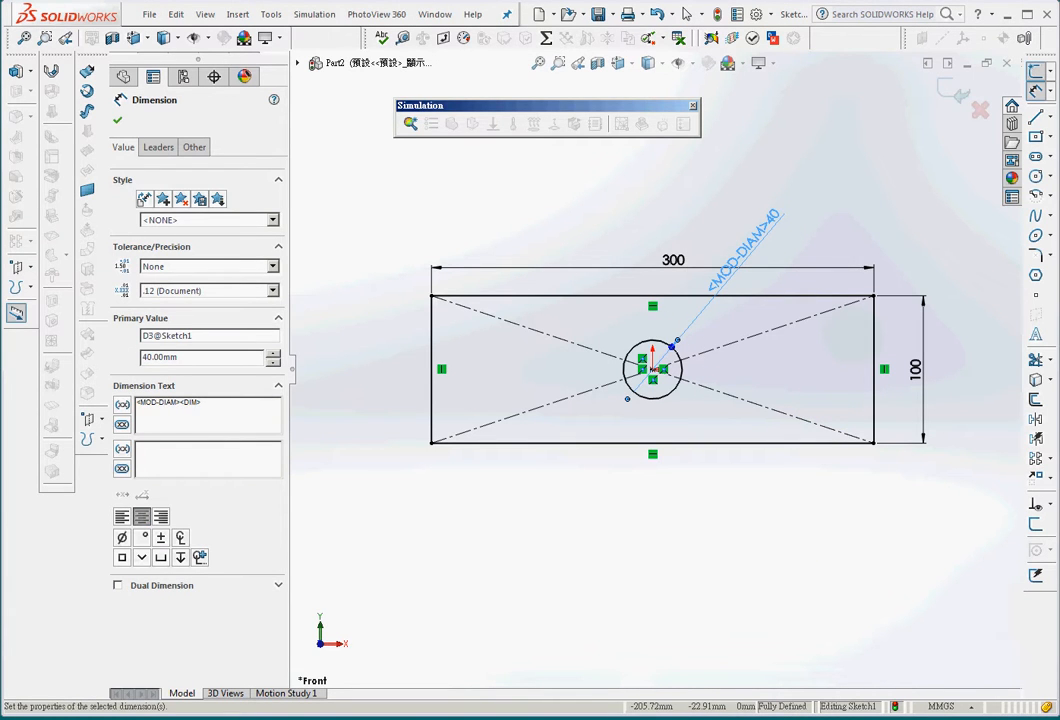
Extrude the sketch with a blind depth of 4 mm and save the part.
{"action": "left_click", "coordinate": [14, 72]}
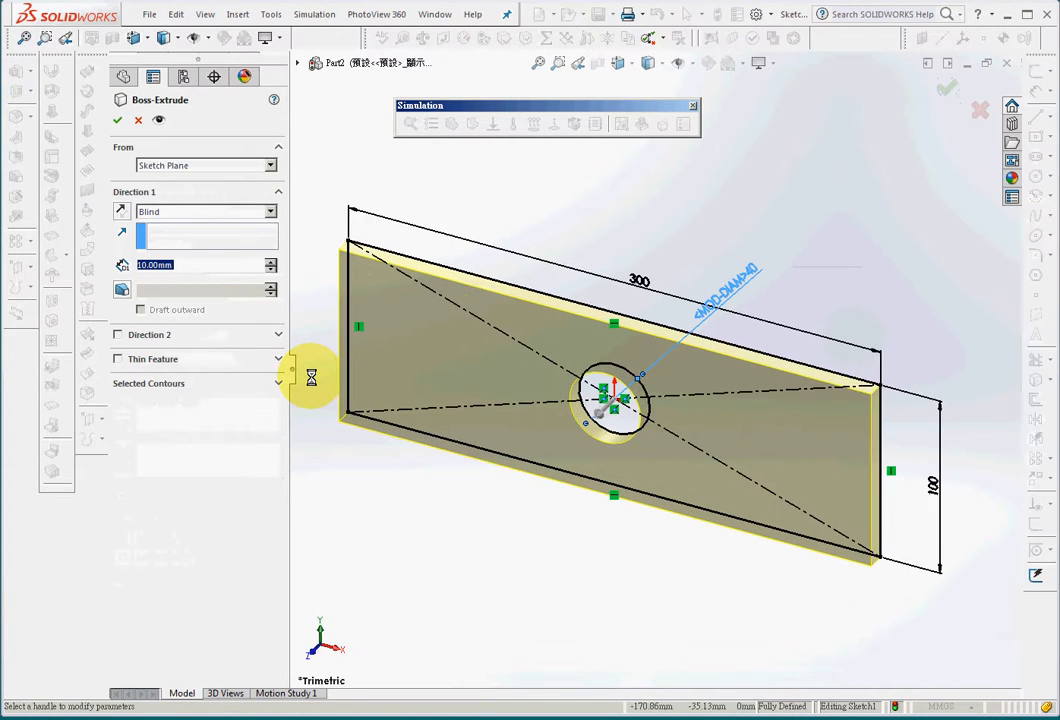
{"action": "type", "text": "4"}
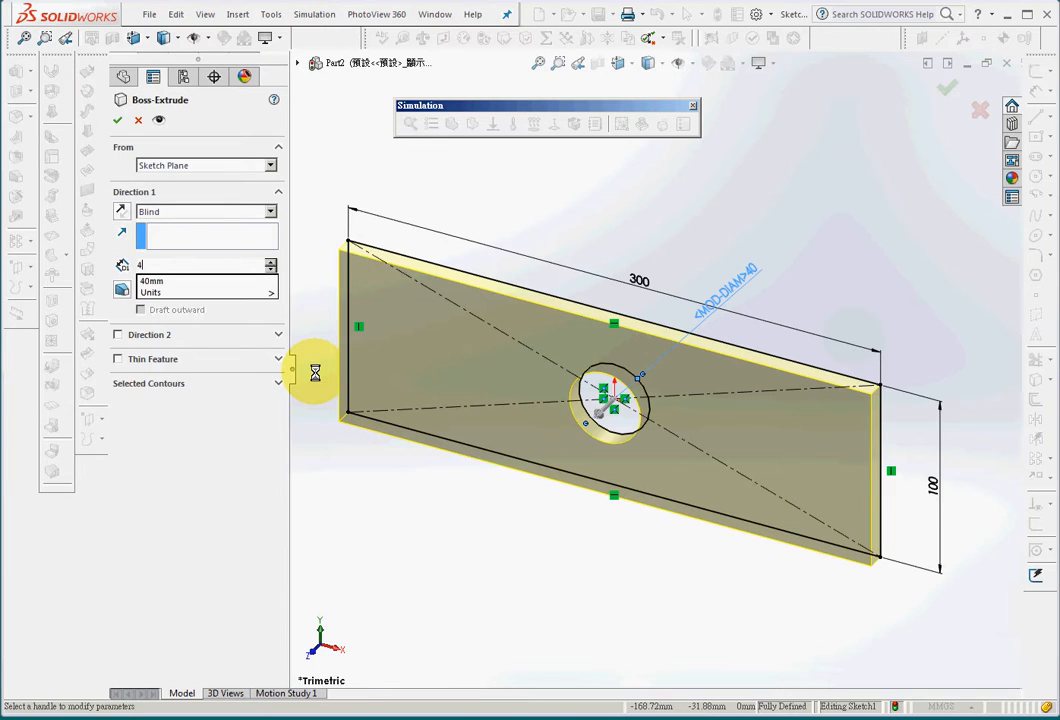
{"action": "key", "text": "Return"}
{"action": "left_click", "coordinate": [117, 120]}
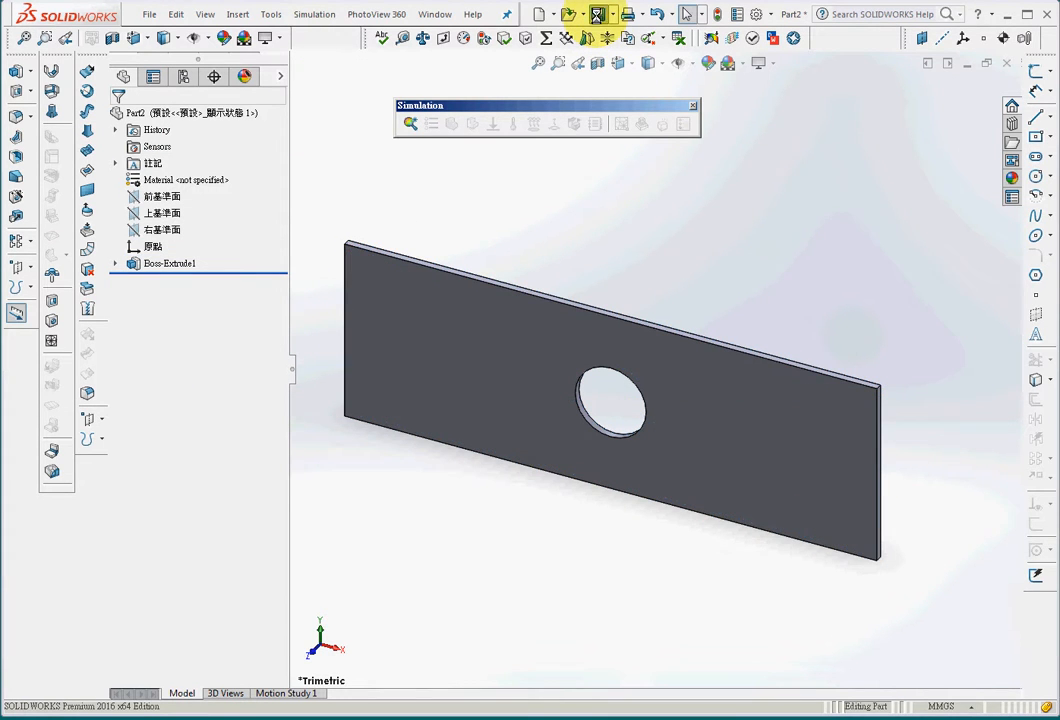
{"action": "left_click", "coordinate": [597, 14]}
{"action": "left_click", "coordinate": [886, 544]}
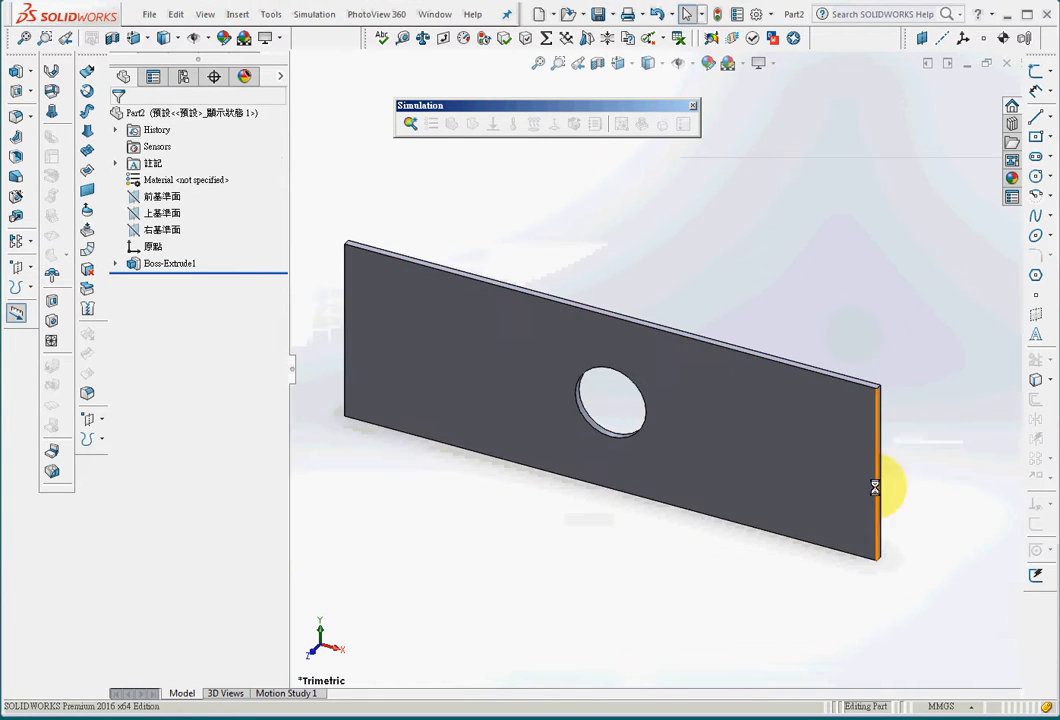
Create a static simulation study and assign Alloy Steel to the plate.
{"action": "left_click", "coordinate": [410, 123]}
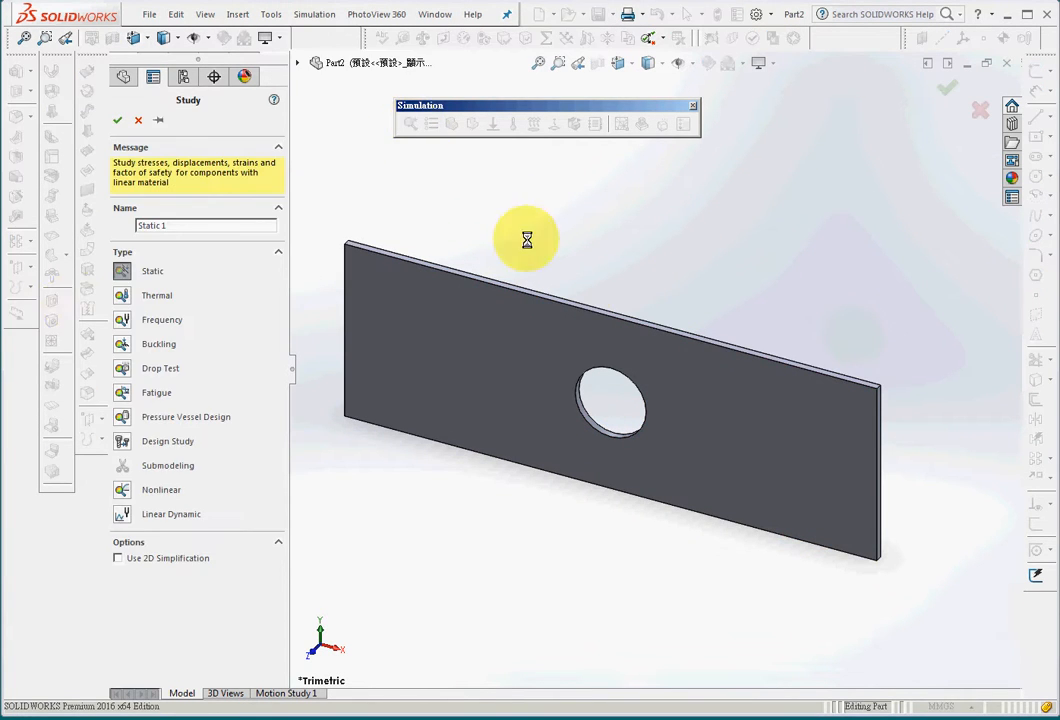
{"action": "left_click", "coordinate": [117, 121]}
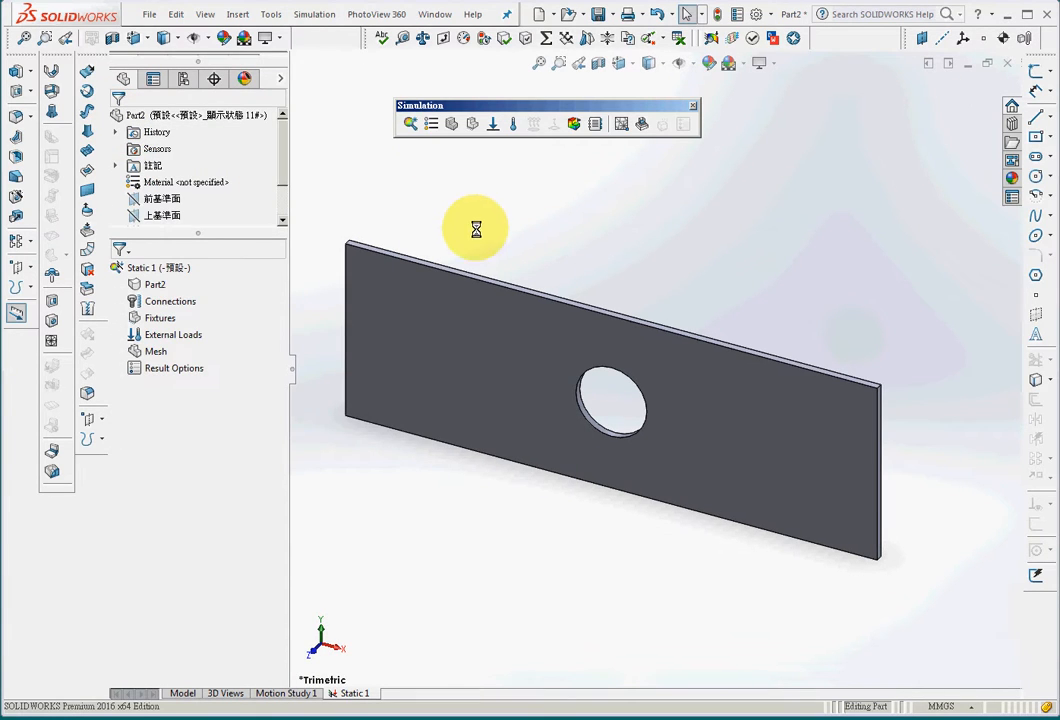
{"action": "left_click", "coordinate": [432, 124]}
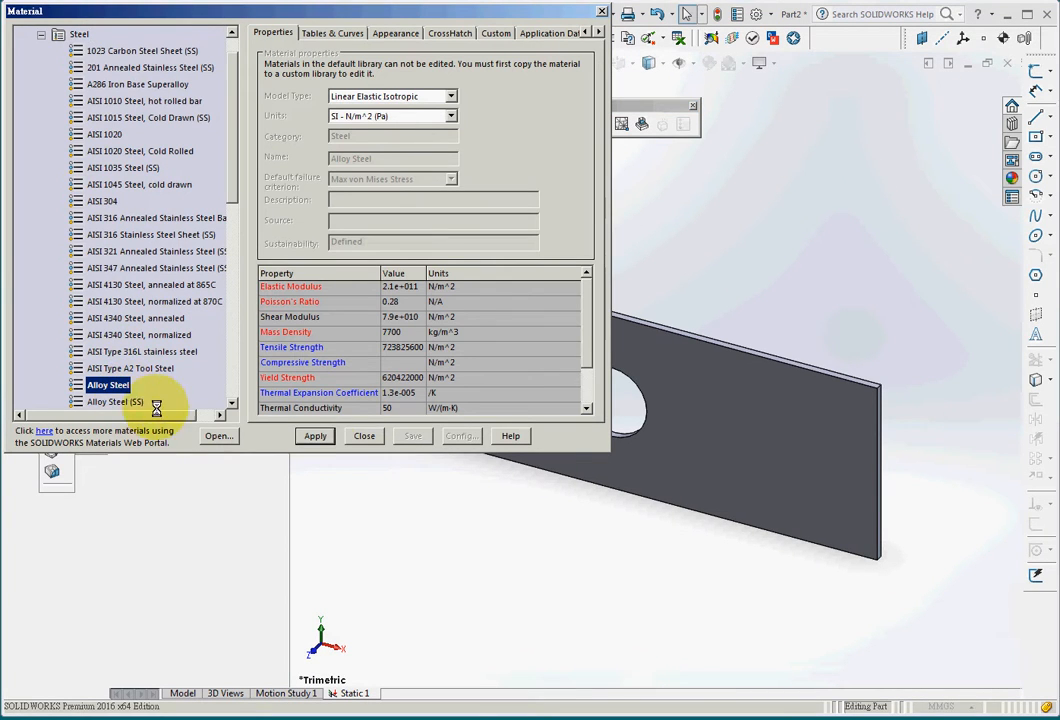
{"action": "left_click", "coordinate": [315, 437]}
{"action": "left_click", "coordinate": [363, 435]}
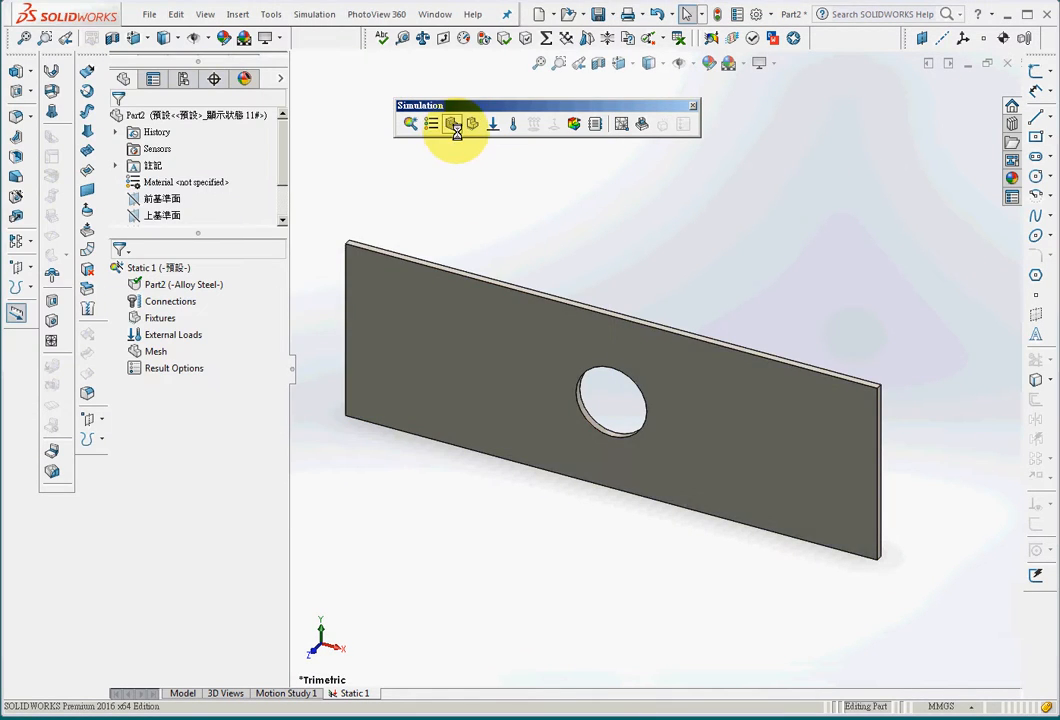
Mesh the plate with the default settings and hide the mesh display.
{"action": "left_click", "coordinate": [453, 124]}
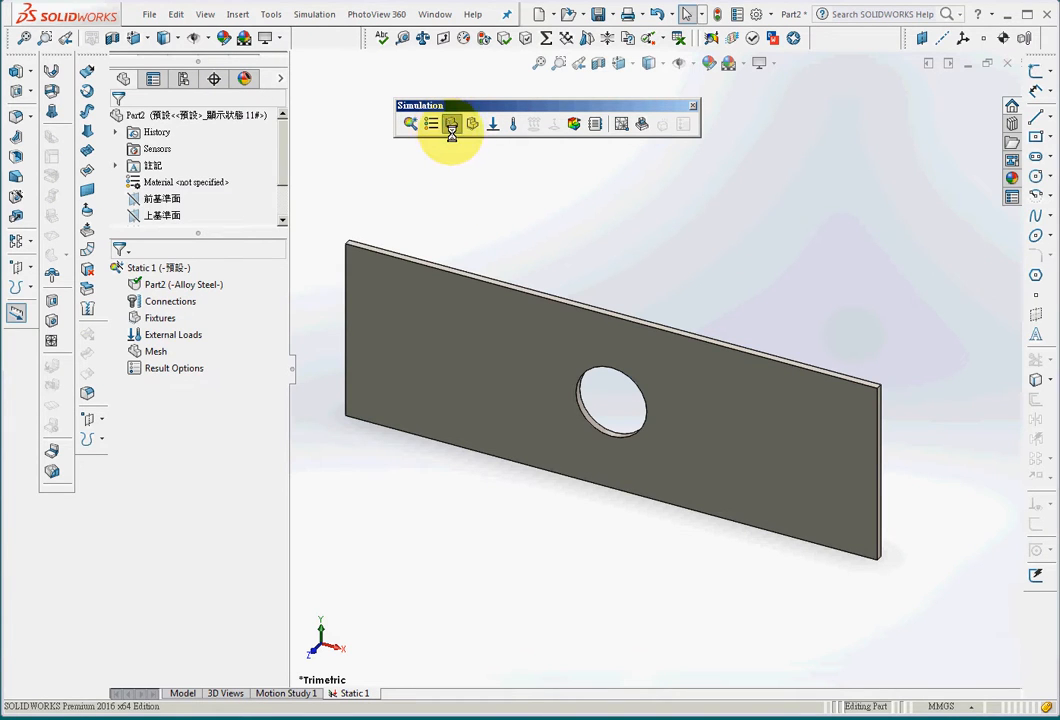
{"action": "left_click", "coordinate": [116, 122]}
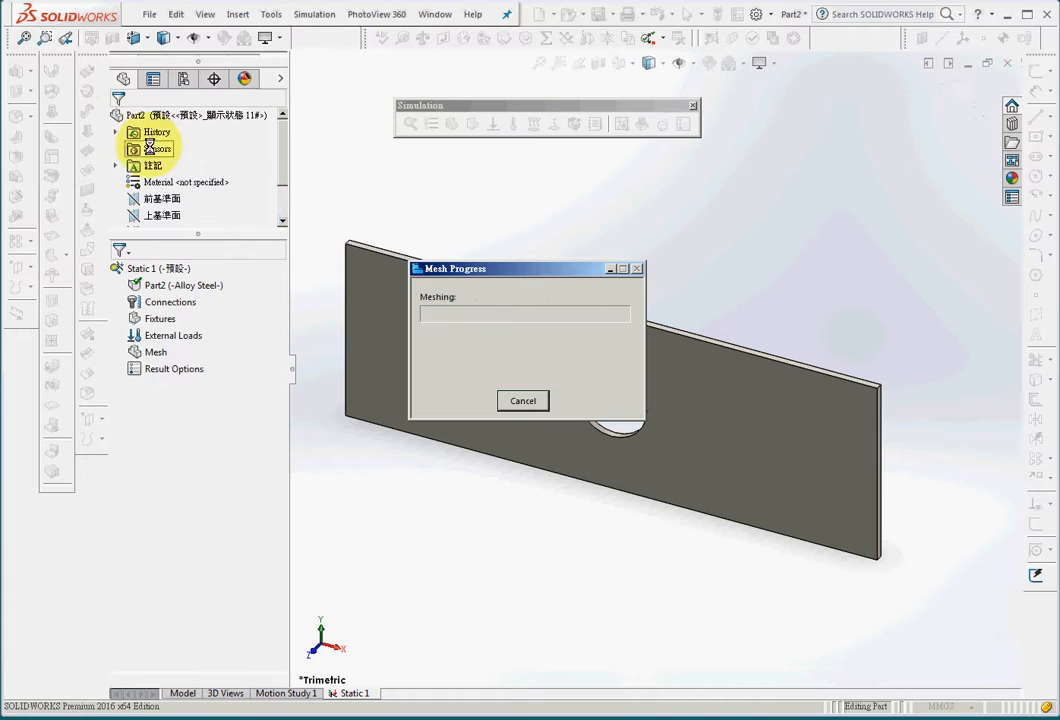
{"action": "right_click", "coordinate": [164, 352]}
{"action": "left_click", "coordinate": [248, 607]}
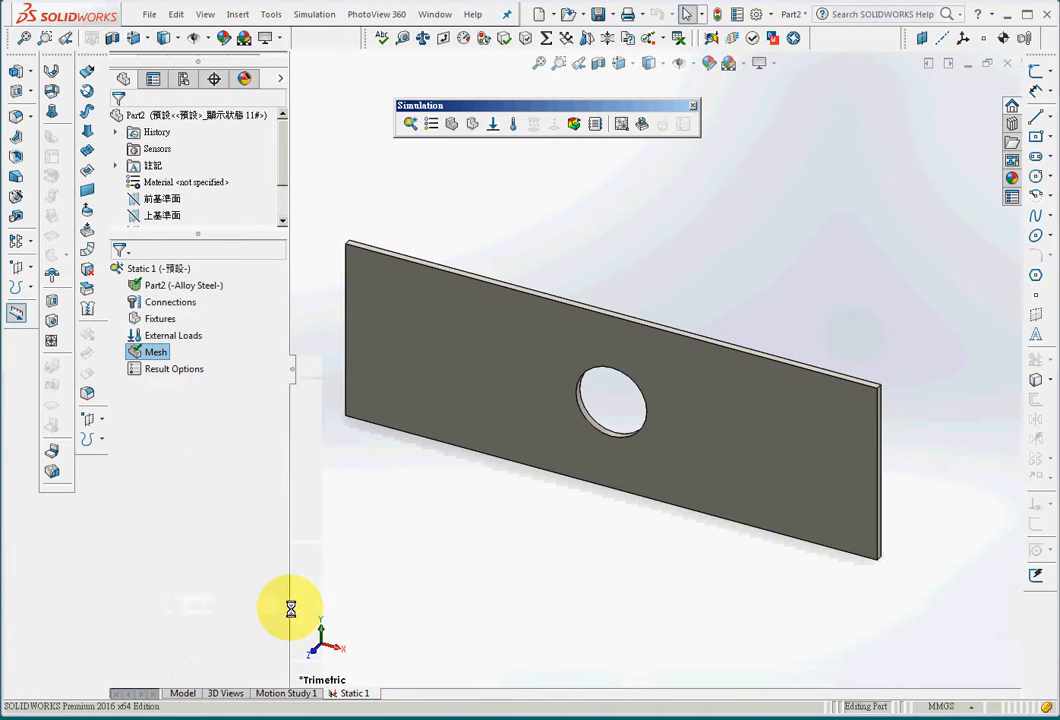
Apply a 100 N normal force per item to both short end faces, reversed so that it pulls outward.
{"action": "left_click", "coordinate": [490, 124]}
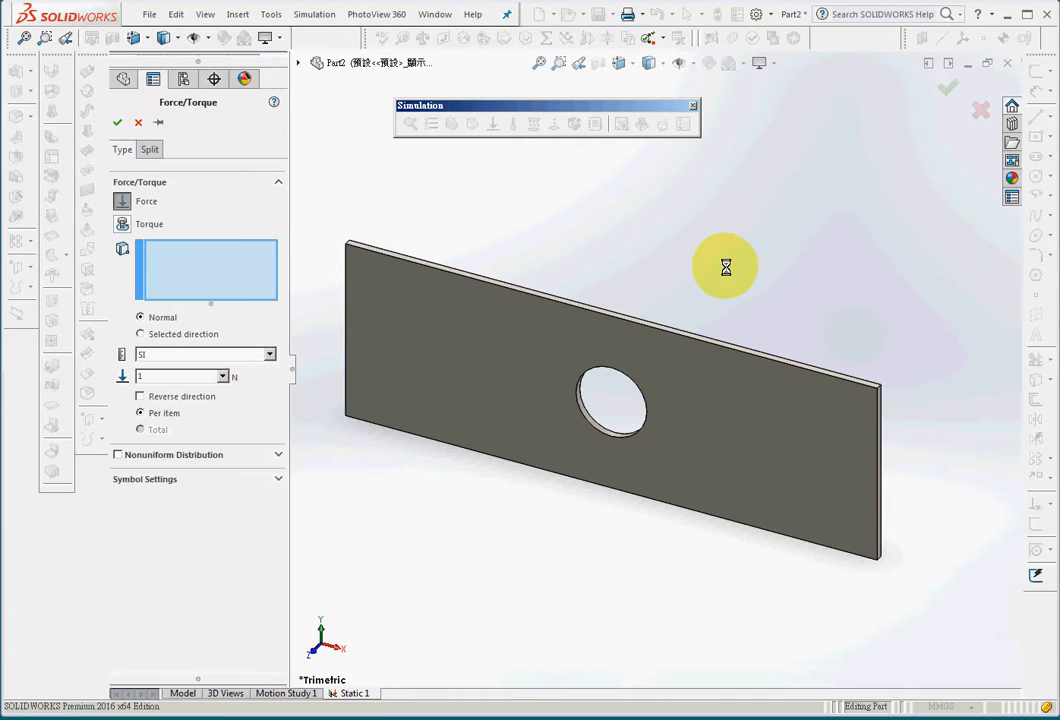
{"action": "middle_click_drag", "start_coordinate": [722, 265], "coordinate": [596, 340]}
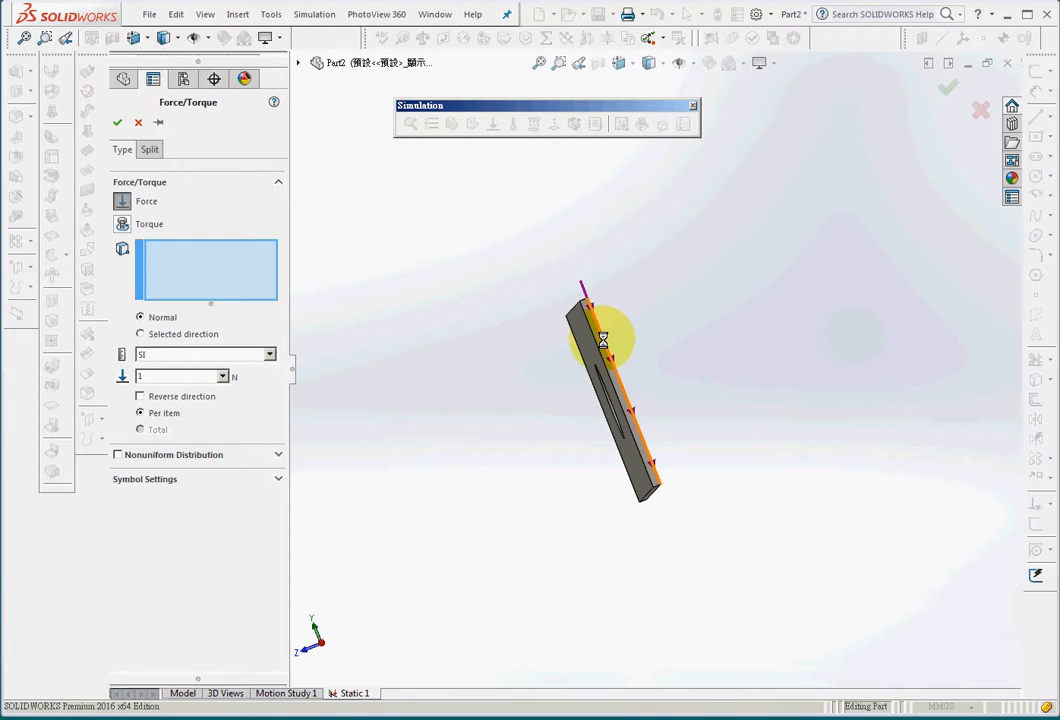
{"action": "left_click", "coordinate": [600, 340]}
{"action": "middle_click_drag", "start_coordinate": [454, 540], "coordinate": [693, 478]}
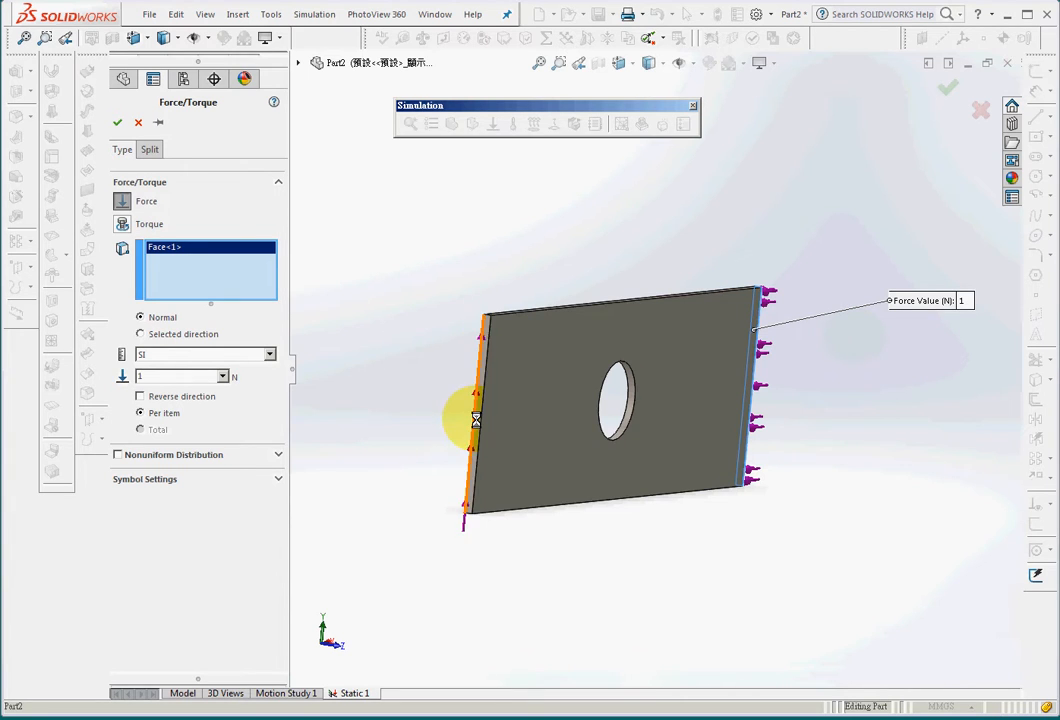
{"action": "middle_click_drag", "start_coordinate": [580, 627], "coordinate": [447, 613]}
{"action": "left_click", "coordinate": [519, 467]}
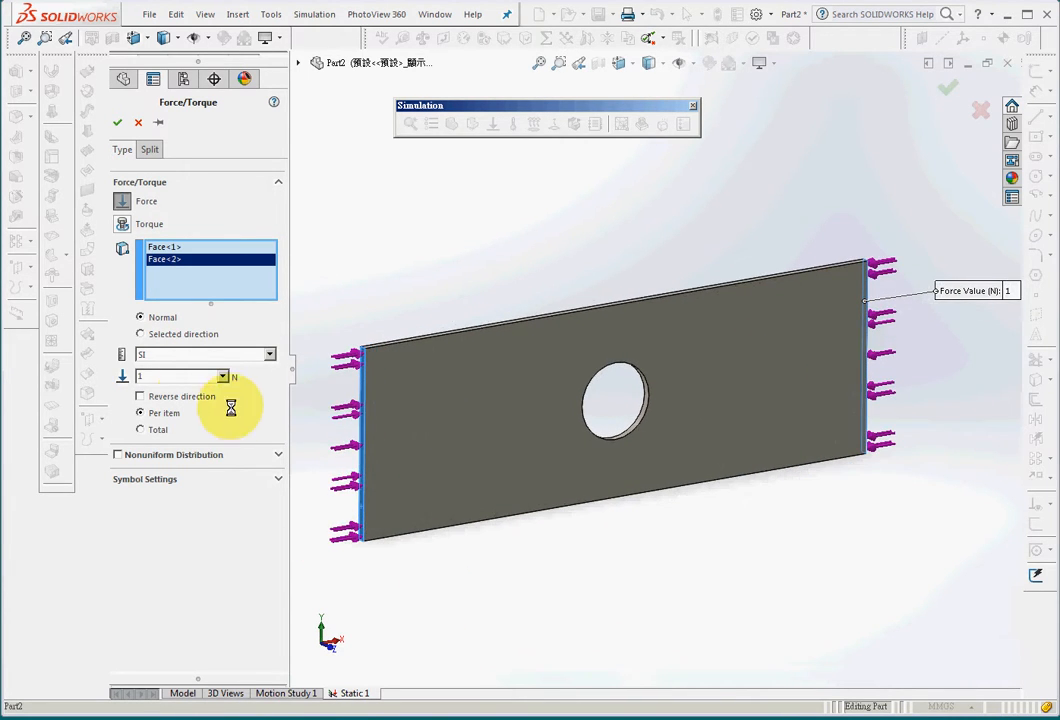
{"action": "left_click_drag", "start_coordinate": [170, 374], "coordinate": [78, 389]}
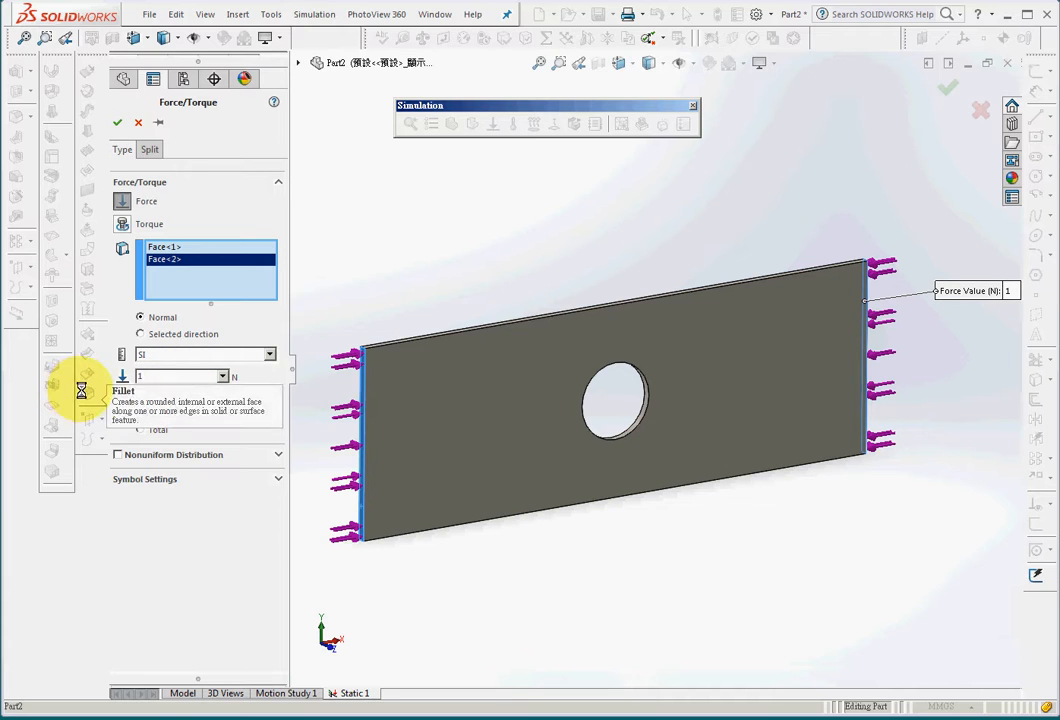
{"action": "type", "text": "100"}
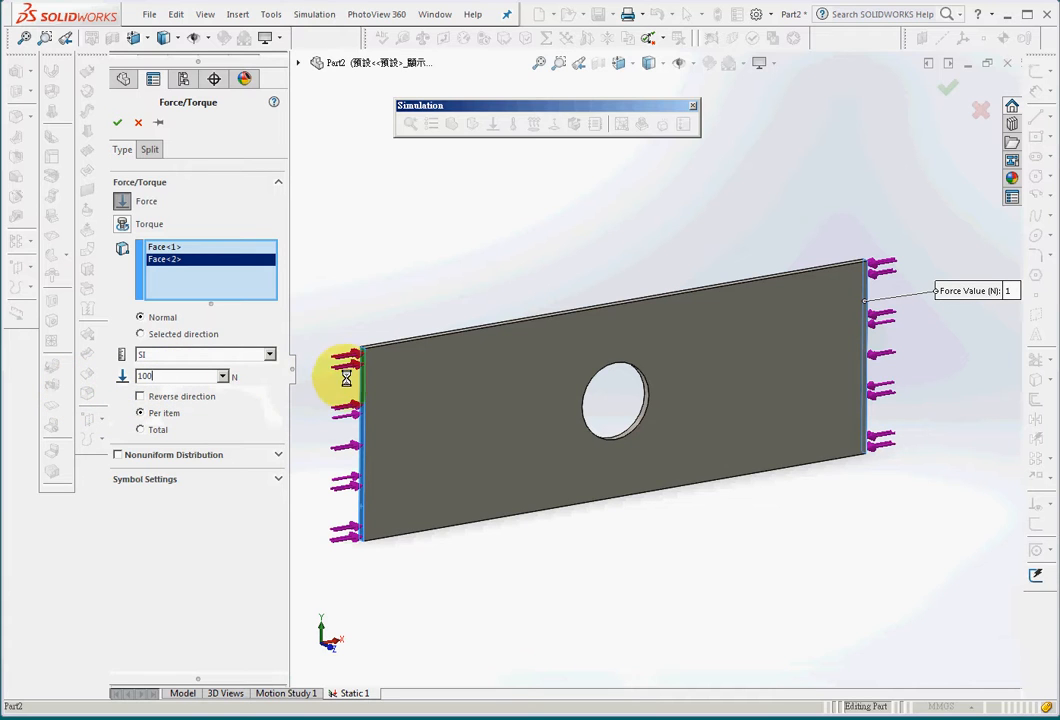
{"action": "left_click", "coordinate": [140, 396]}
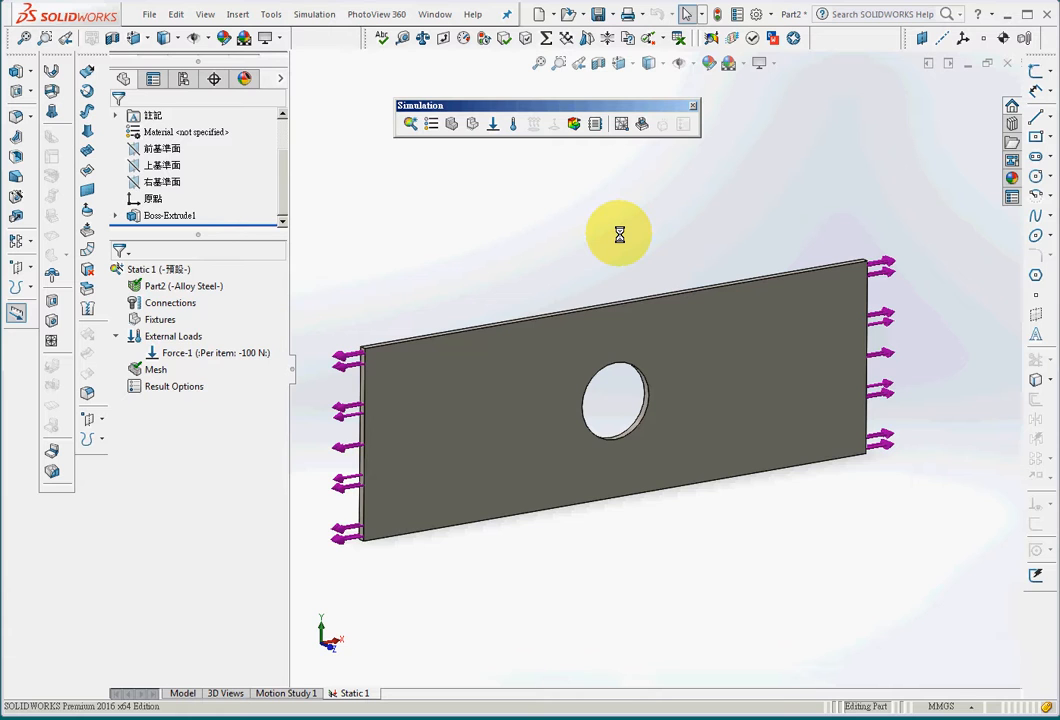
Enable the soft spring option to stabilize the model in the static study's properties and run the study.
{"action": "right_click", "coordinate": [172, 269]}
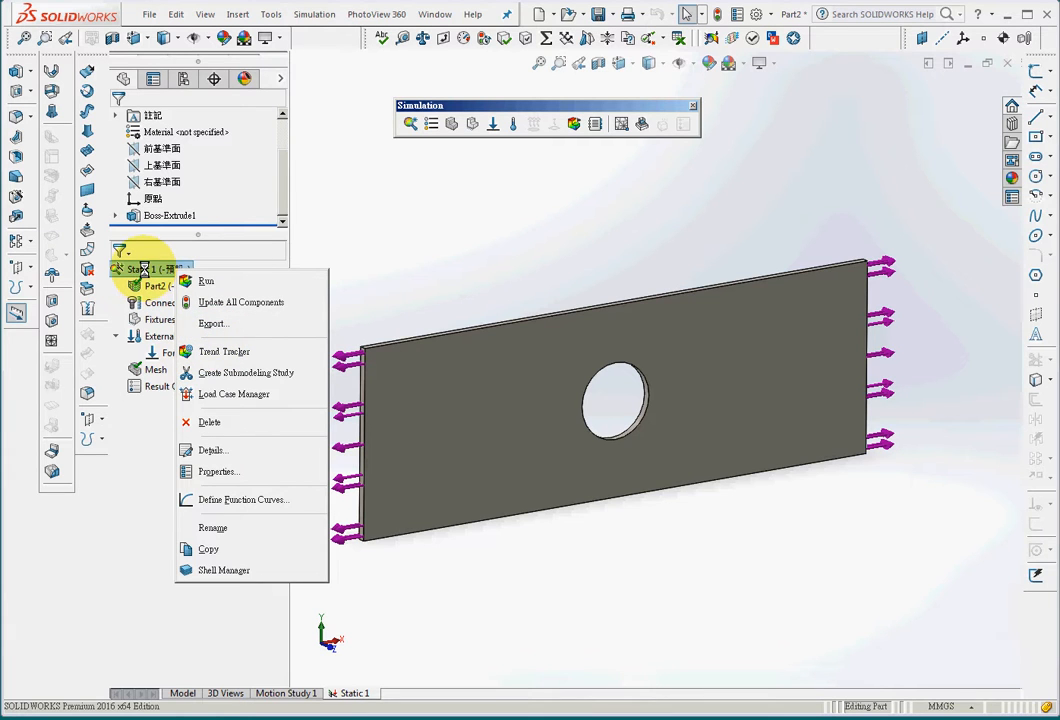
{"action": "left_click", "coordinate": [214, 472]}
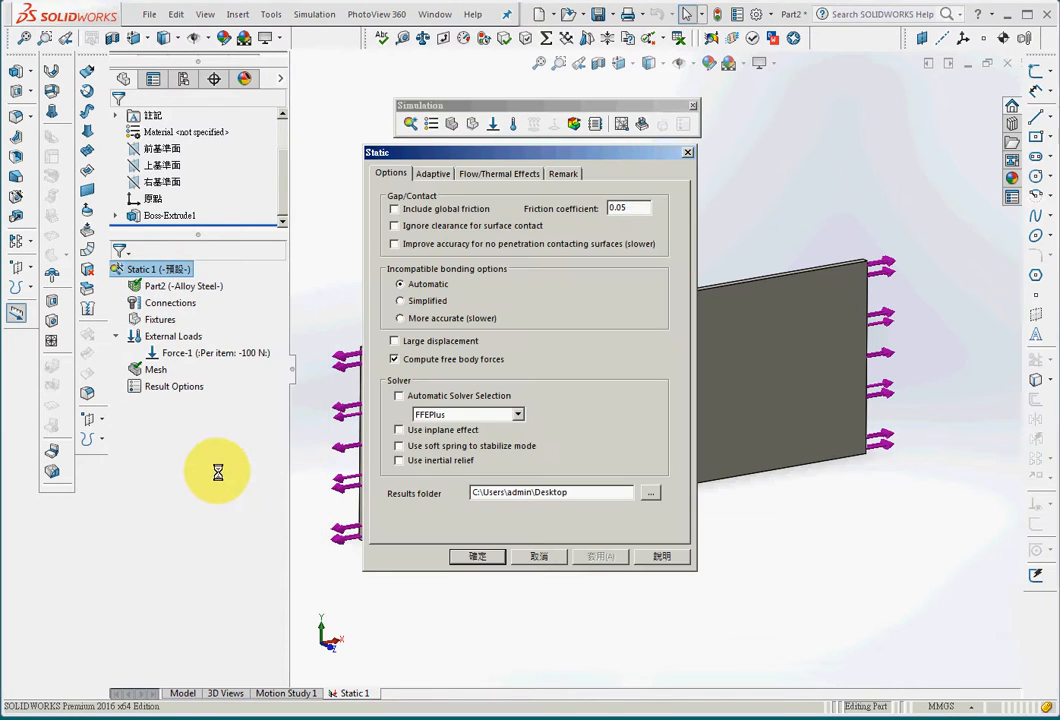
{"action": "left_click", "coordinate": [398, 446]}
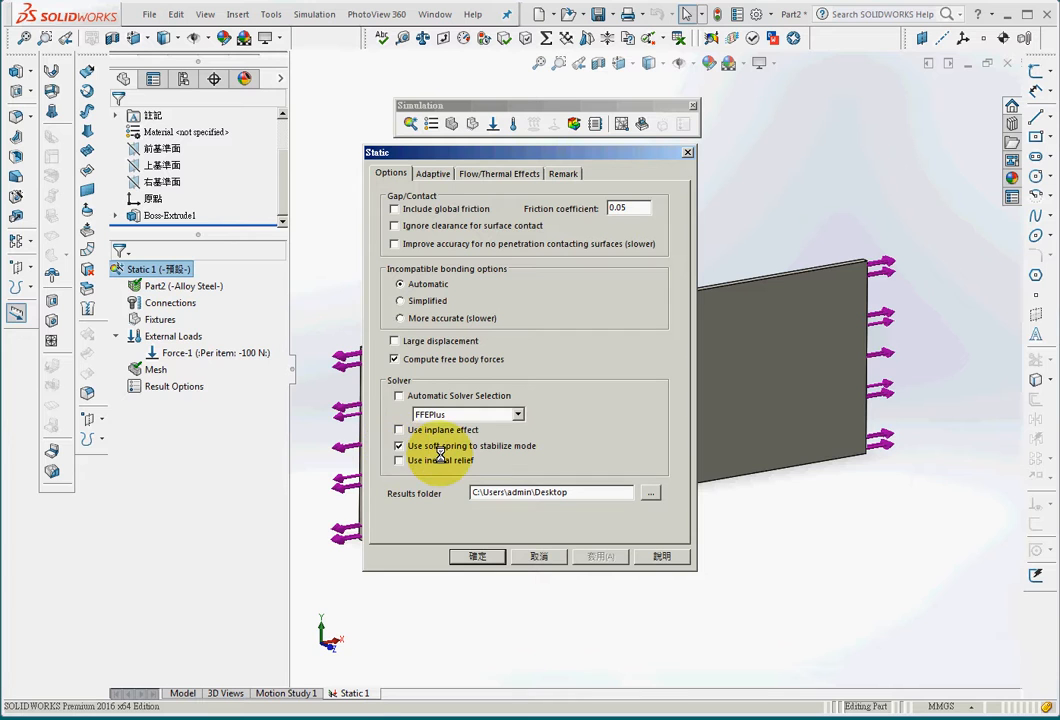
{"action": "left_click", "coordinate": [476, 557]}
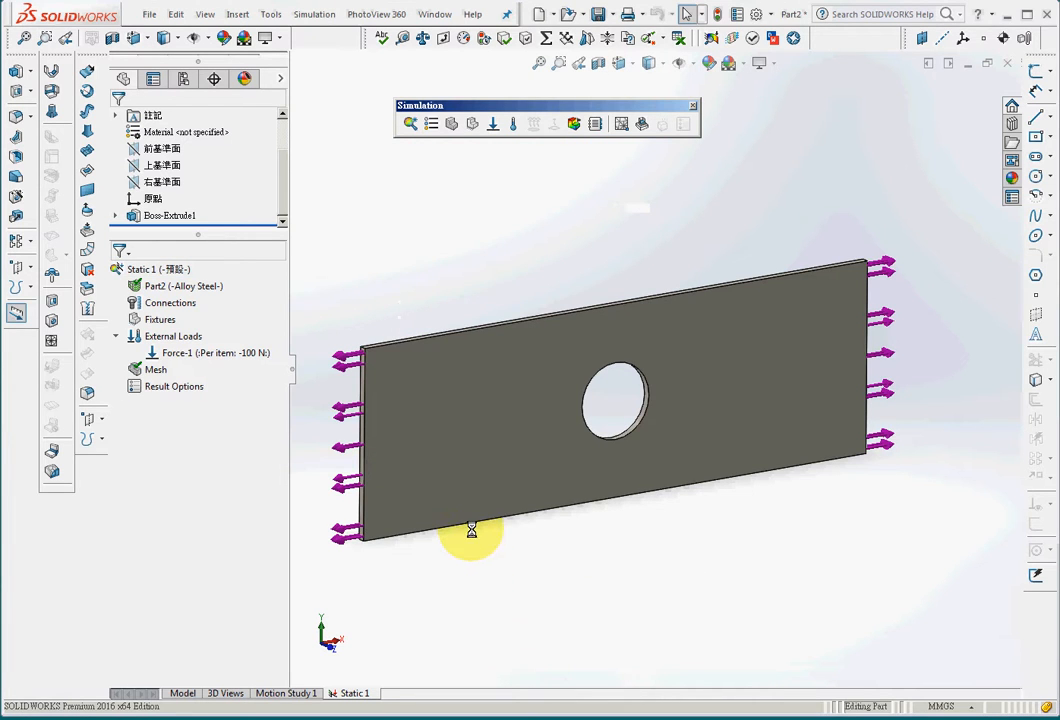
{"action": "right_click", "coordinate": [172, 269]}
{"action": "left_click", "coordinate": [218, 475]}
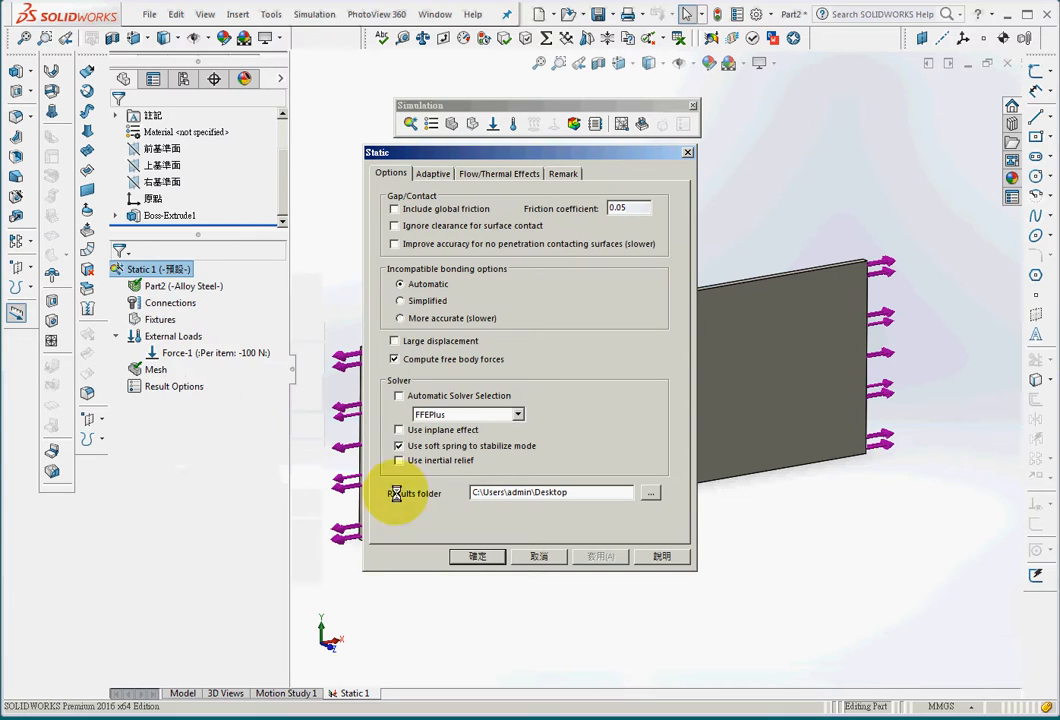
{"action": "left_click", "coordinate": [476, 557]}
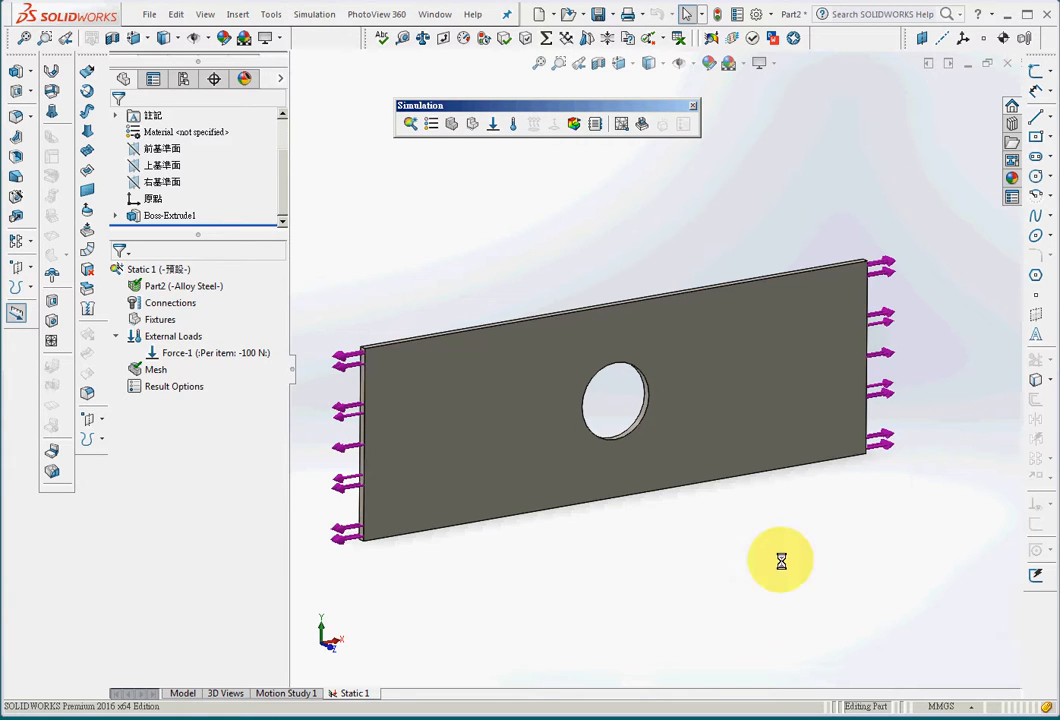
{"action": "left_click", "coordinate": [574, 123]}
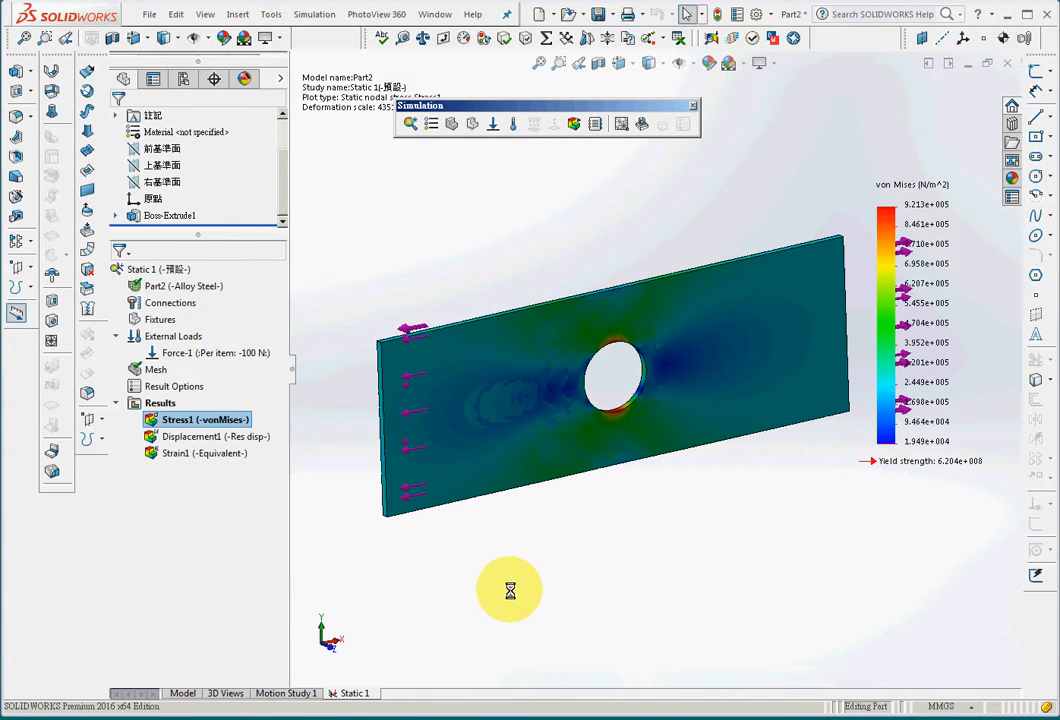
Create a second static study with 2D simplification as plane stress, using the plate's large face as section plane with 4 mm depth.
{"action": "left_click", "coordinate": [410, 121]}
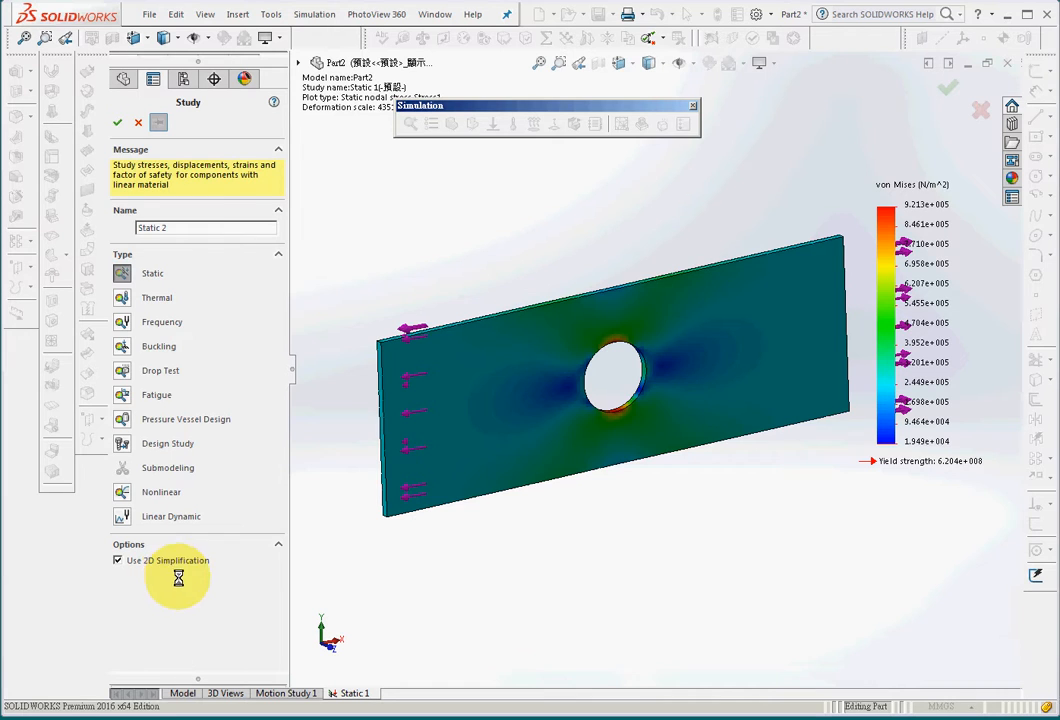
{"action": "left_click", "coordinate": [117, 122]}
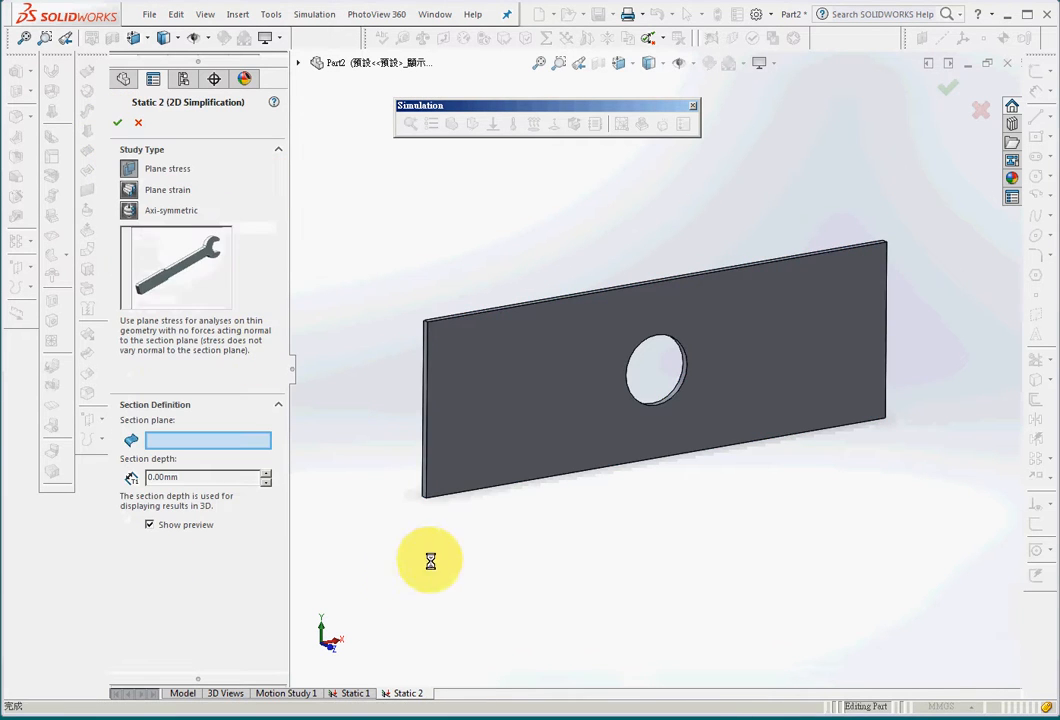
{"action": "left_click", "coordinate": [527, 386]}
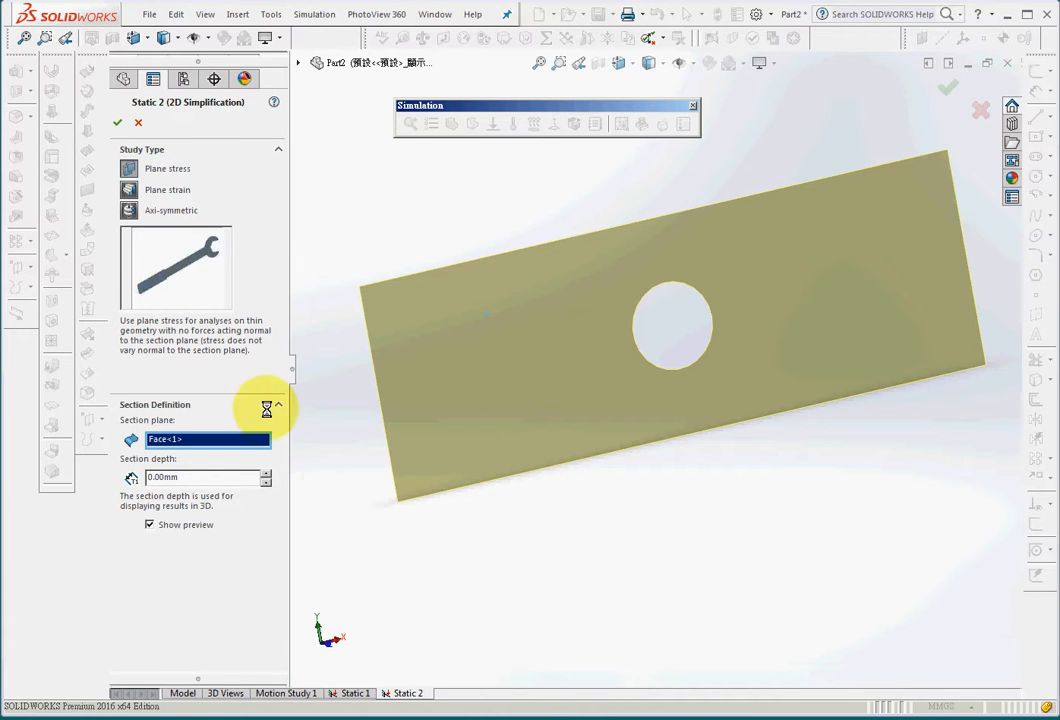
{"action": "double_click", "coordinate": [200, 478]}
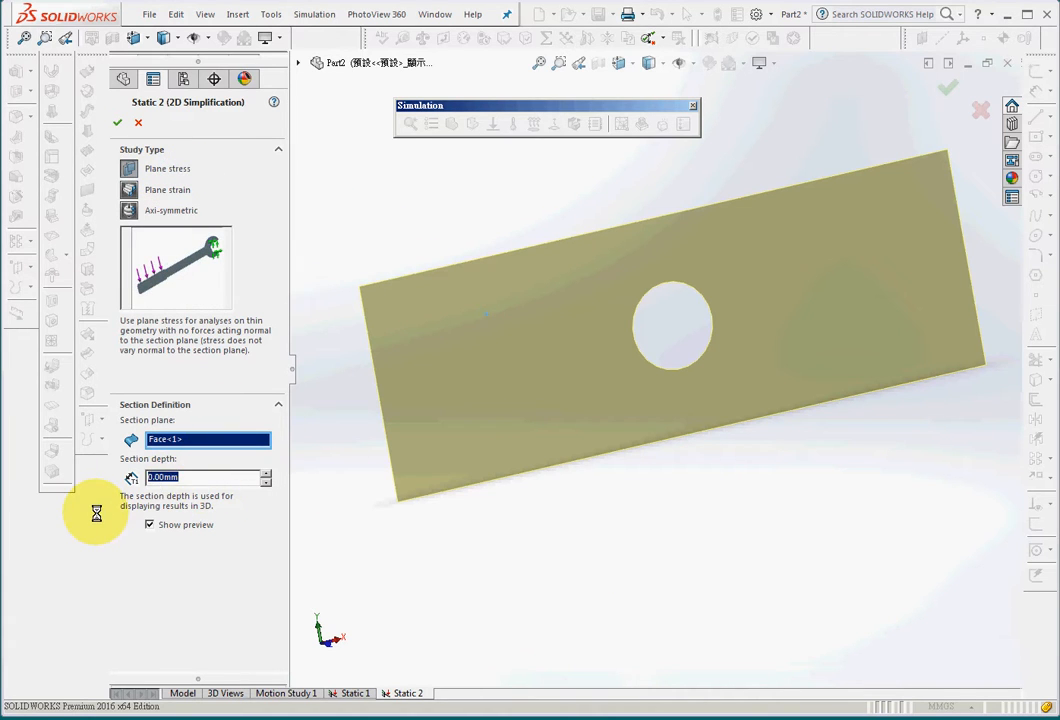
{"action": "type", "text": "4"}
{"action": "key", "text": "Return"}
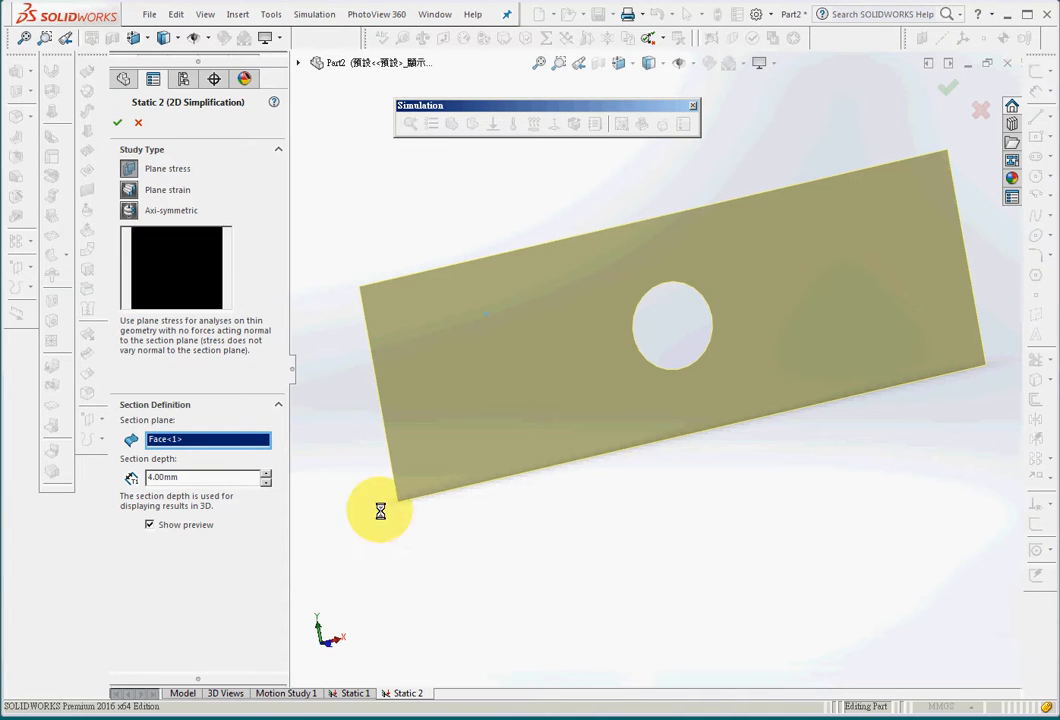
{"action": "left_click", "coordinate": [116, 122]}
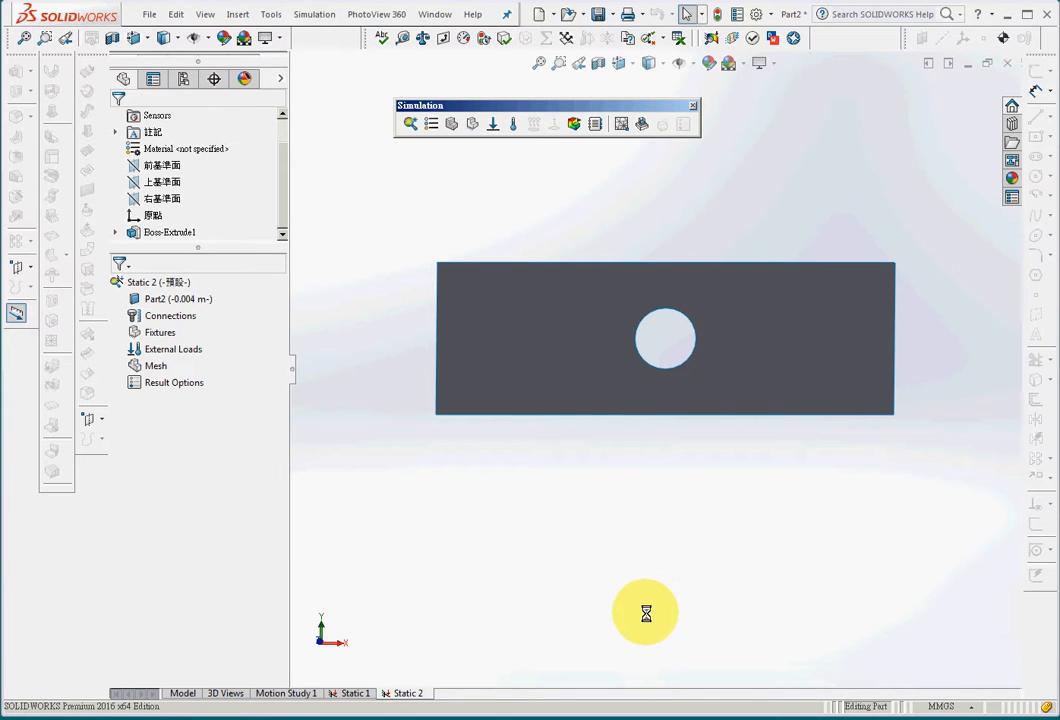
Assign Alloy Steel to the plate in the 2D-simplified study.
{"action": "left_click", "coordinate": [431, 123]}
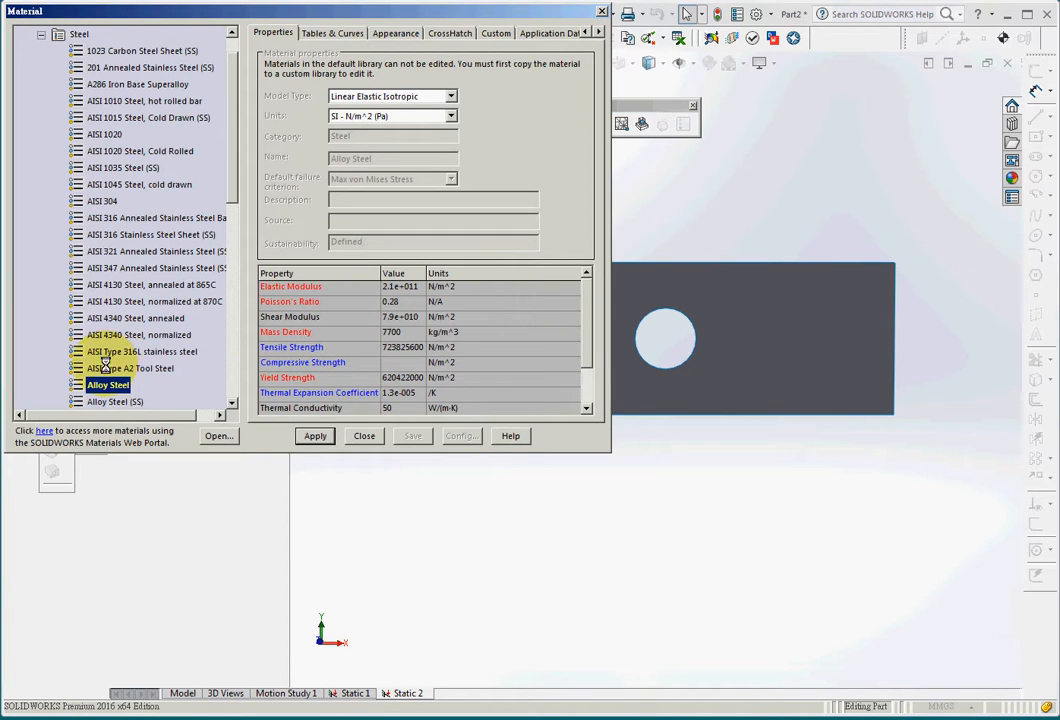
{"action": "left_click", "coordinate": [335, 437]}
{"action": "left_click", "coordinate": [362, 436]}
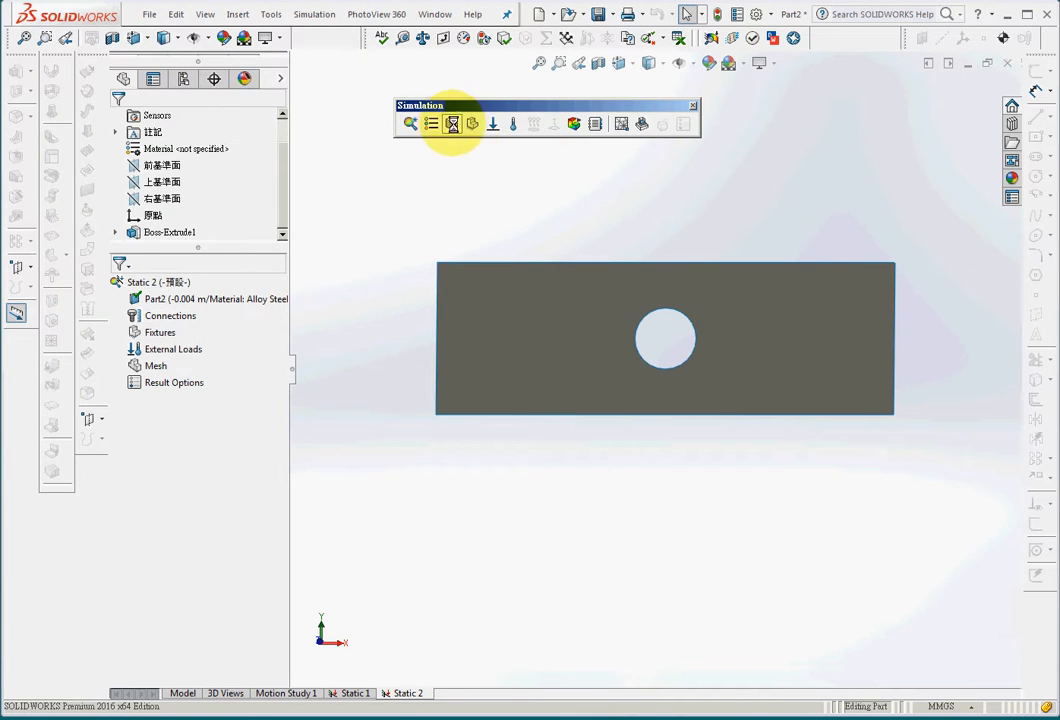
Mesh the 2D section with the default settings and hide the mesh display.
{"action": "left_click", "coordinate": [451, 123]}
{"action": "left_click_drag", "start_coordinate": [207, 167], "coordinate": [231, 168]}
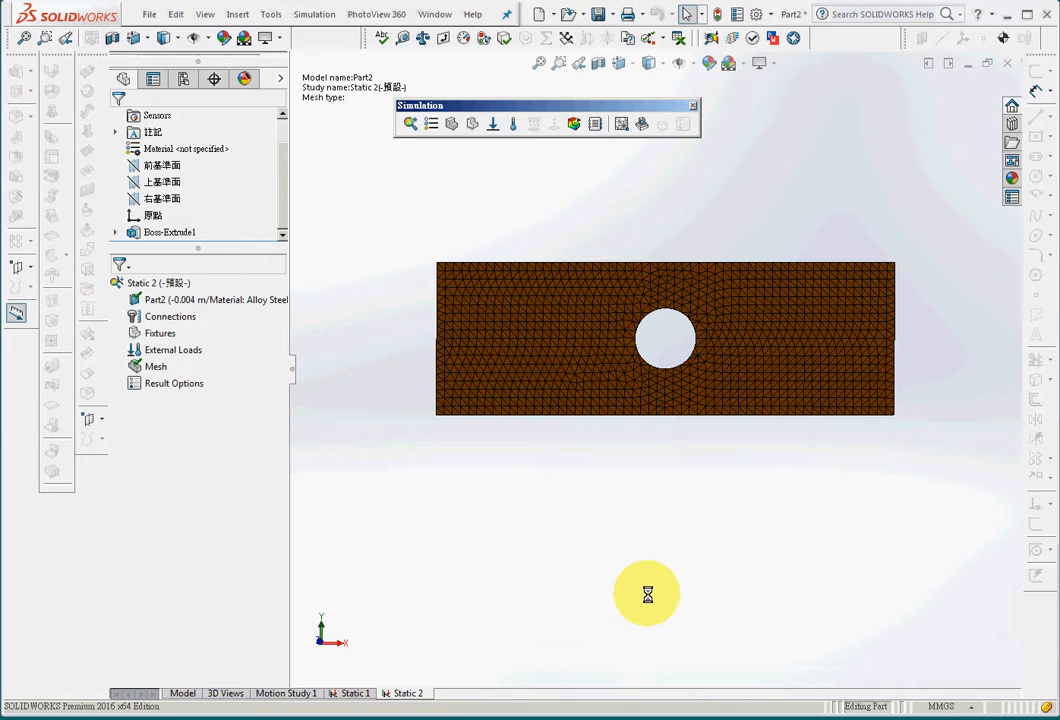
{"action": "right_click", "coordinate": [160, 367]}
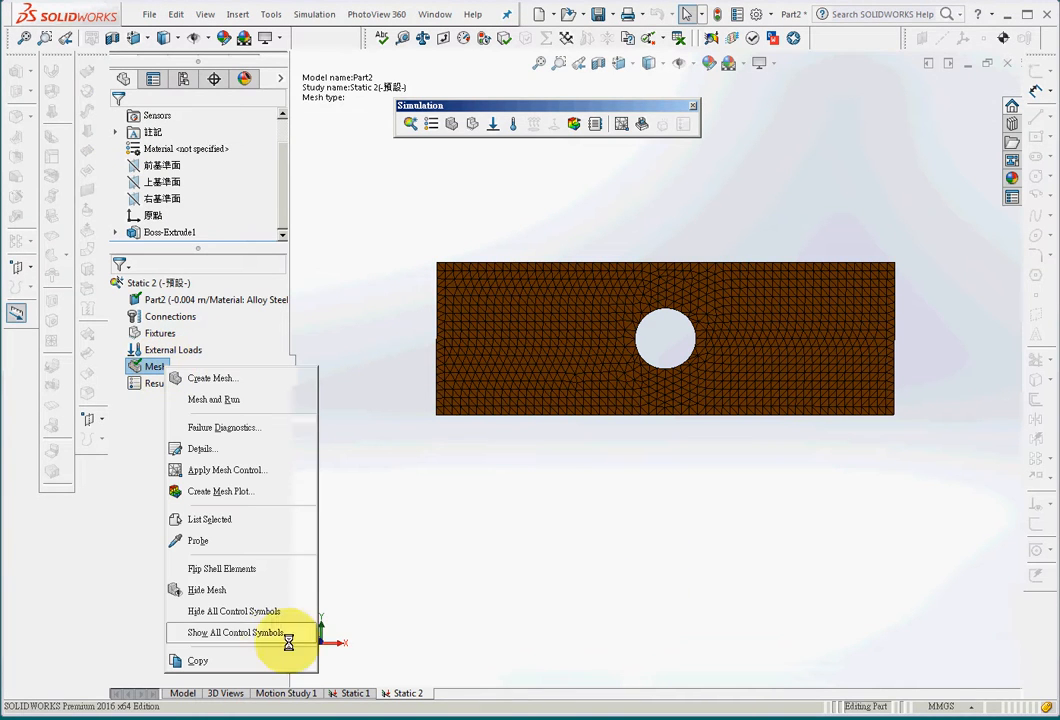
{"action": "left_click", "coordinate": [207, 590]}
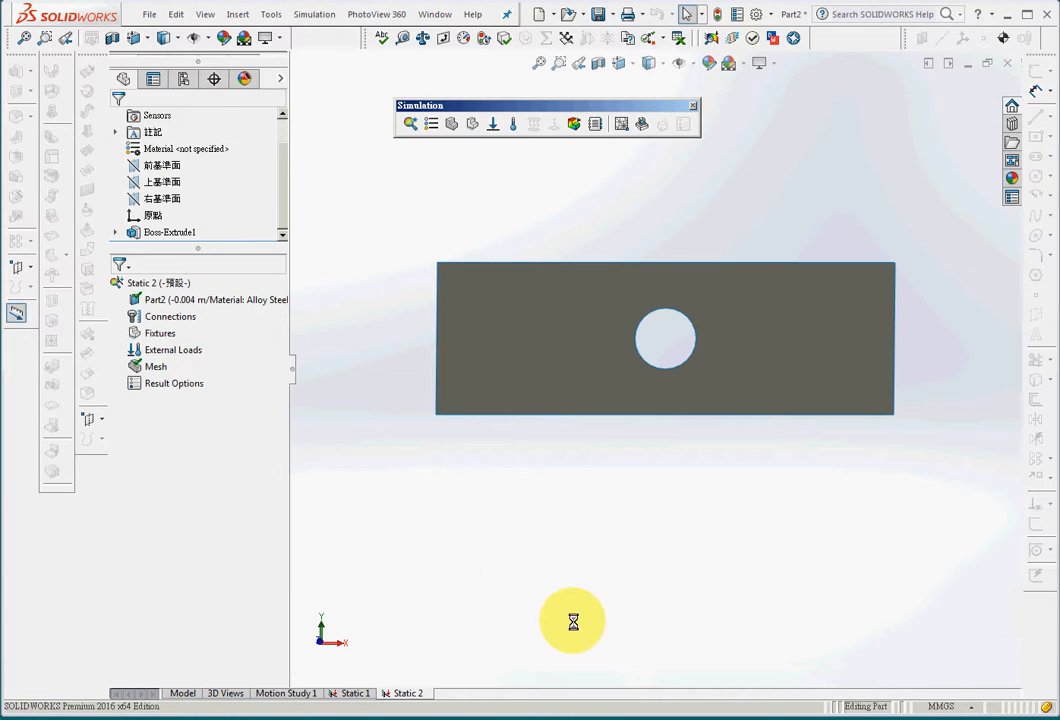
Apply a 100 N normal force per item to both short edges of the 2D section, reversed so that it pulls outward.
{"action": "left_click", "coordinate": [493, 124]}
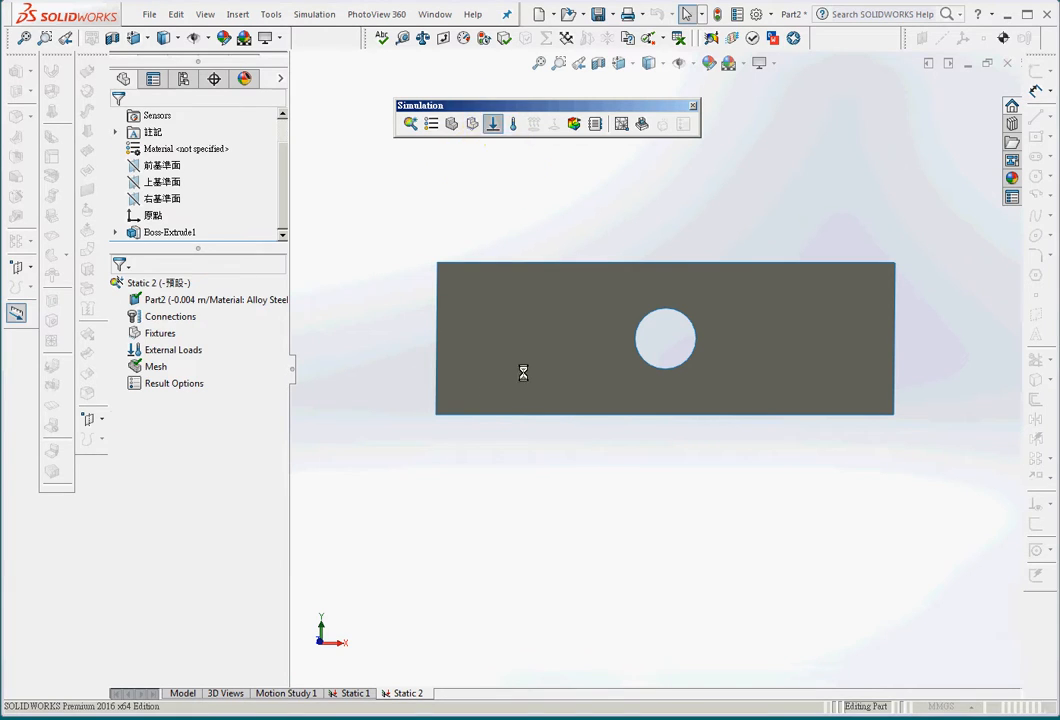
{"action": "left_click", "coordinate": [436, 362]}
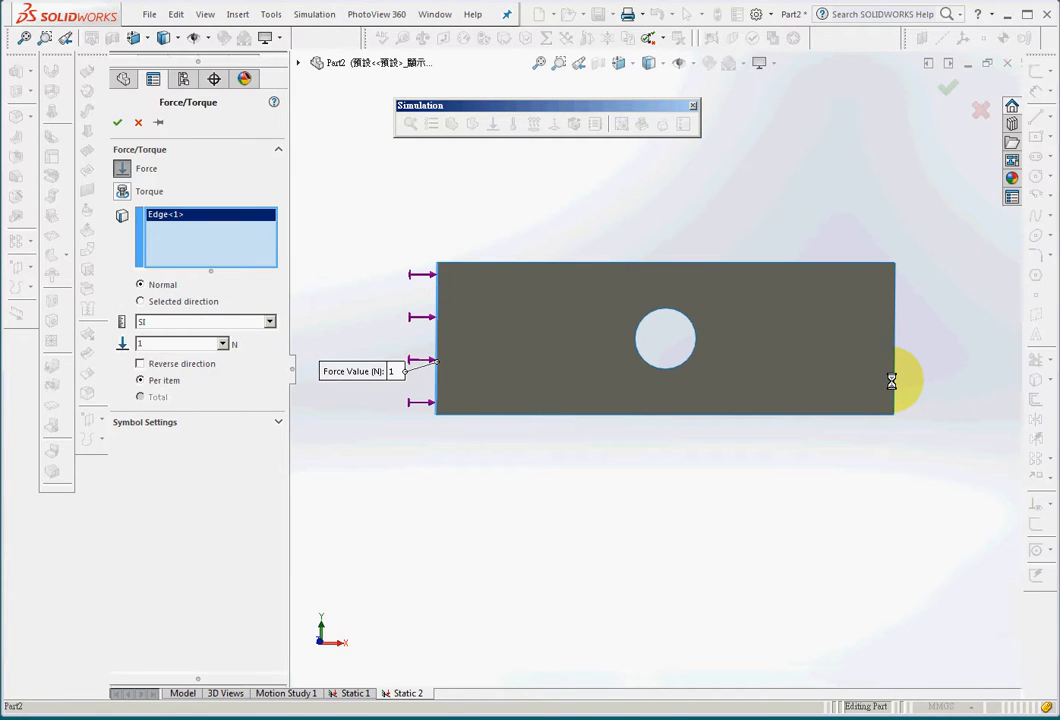
{"action": "left_click", "coordinate": [894, 381]}
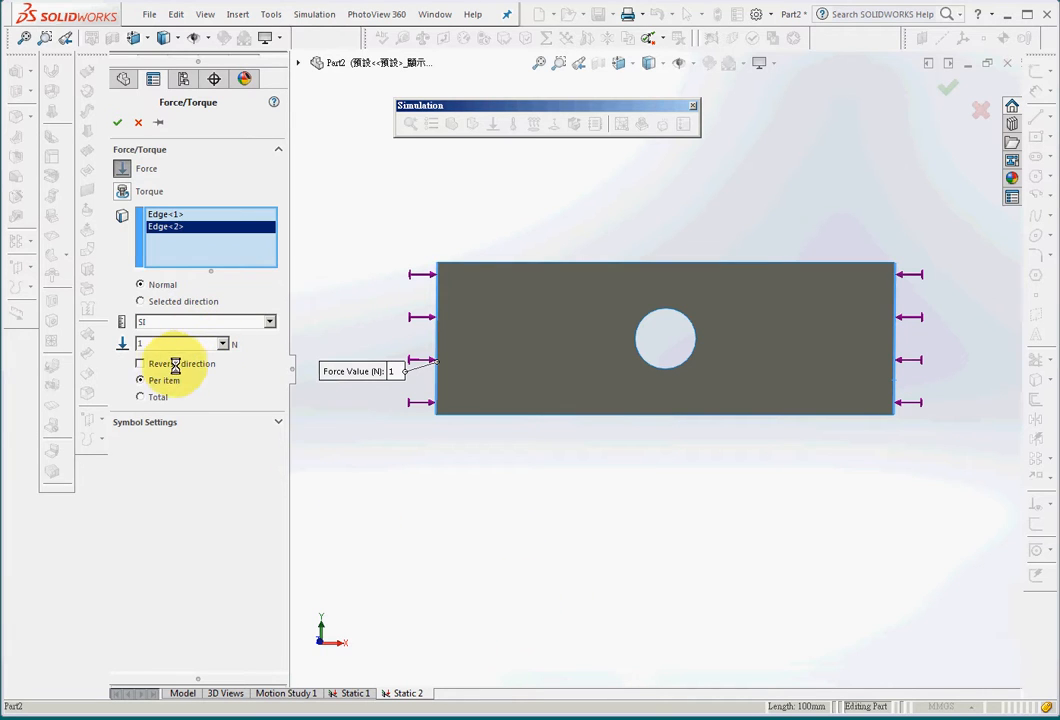
{"action": "type", "text": "100"}
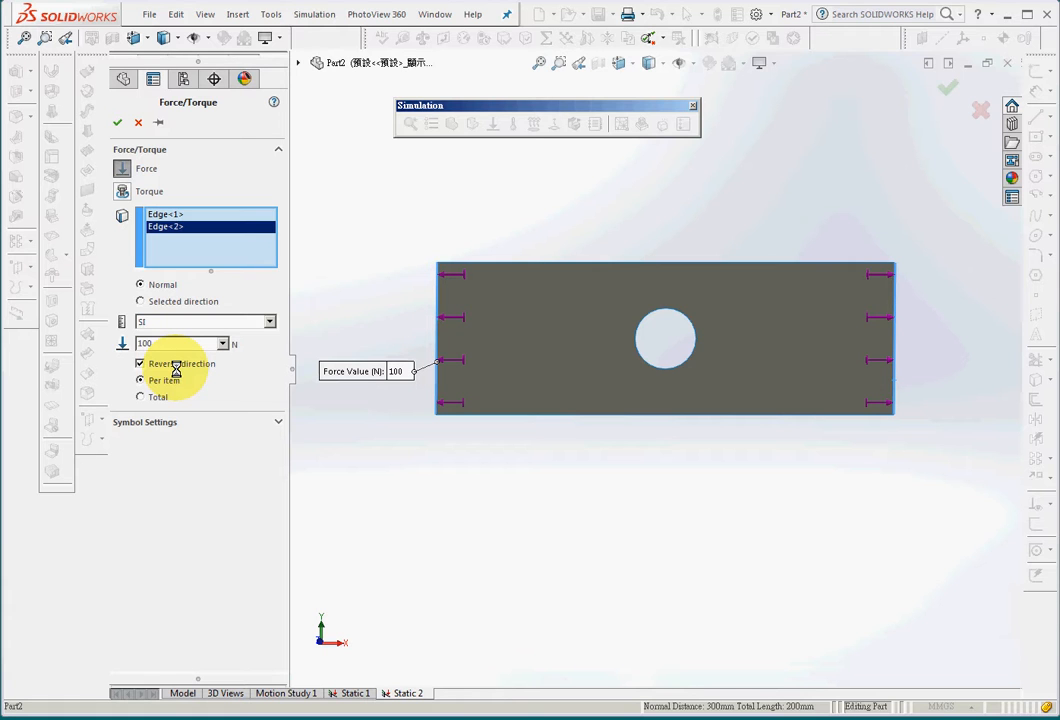
{"action": "left_click", "coordinate": [113, 122]}
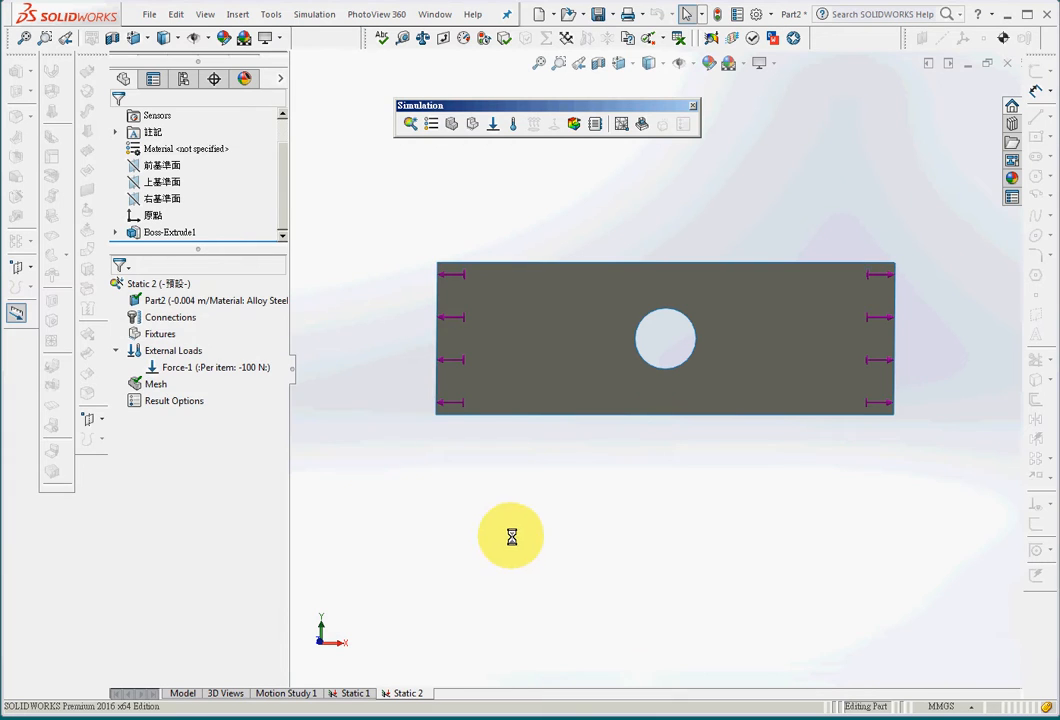
Enable the soft spring and inplane effect options in the 2D study's properties and run the study.
{"action": "right_click", "coordinate": [165, 287]}
{"action": "left_click", "coordinate": [228, 470]}
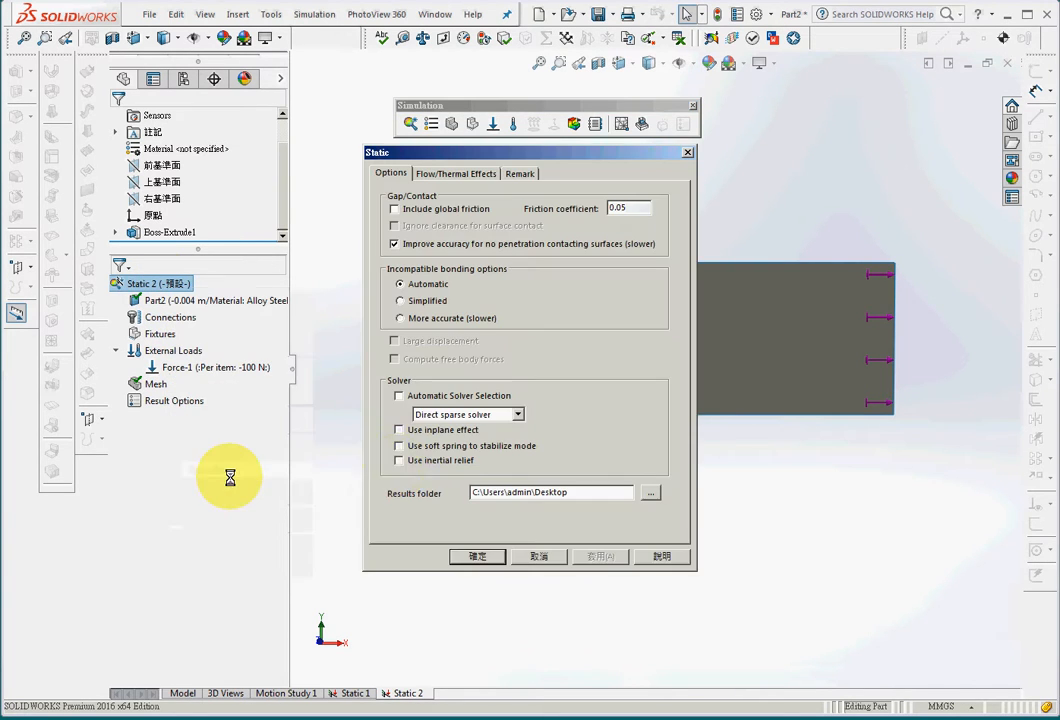
{"action": "left_click", "coordinate": [402, 446]}
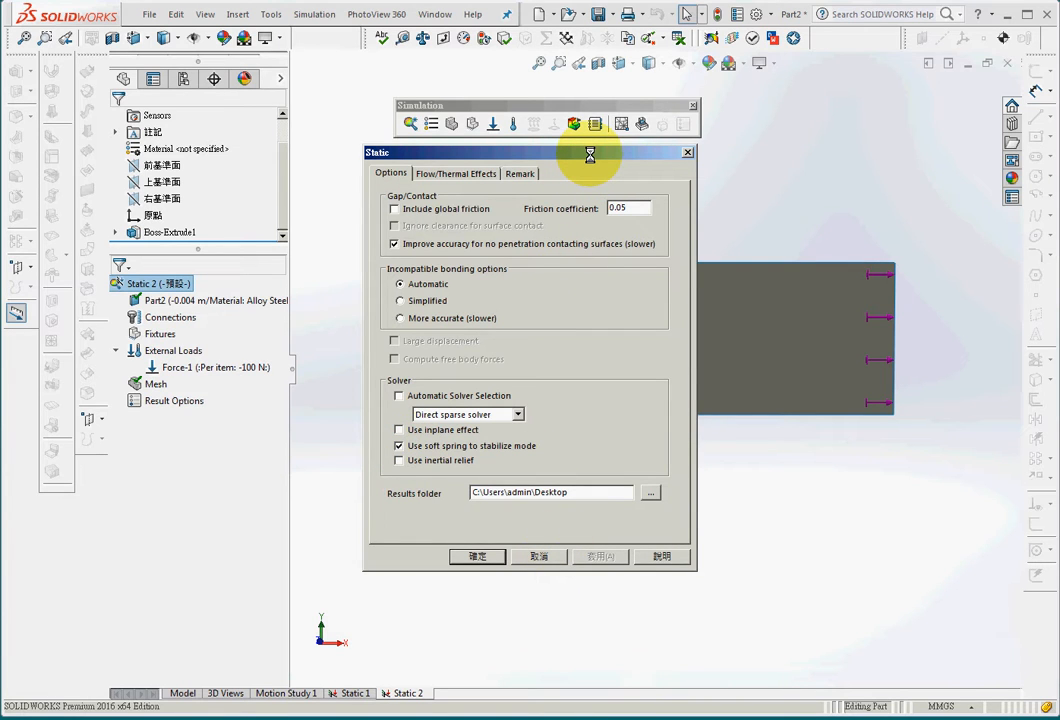
{"action": "left_click", "coordinate": [398, 430]}
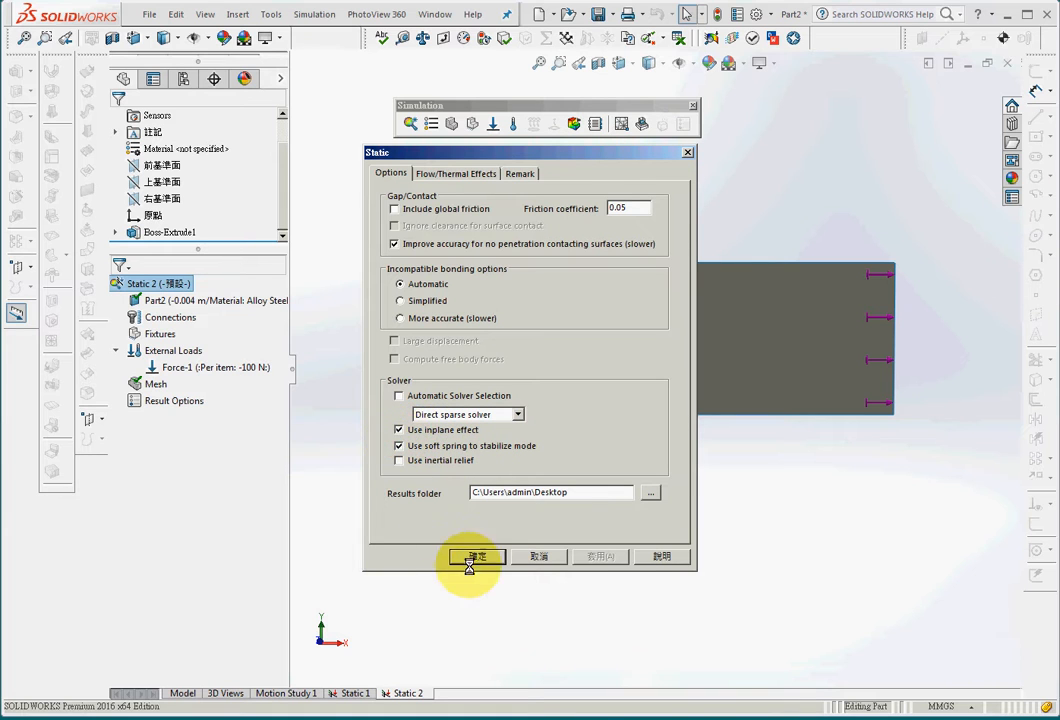
{"action": "left_click", "coordinate": [470, 556]}
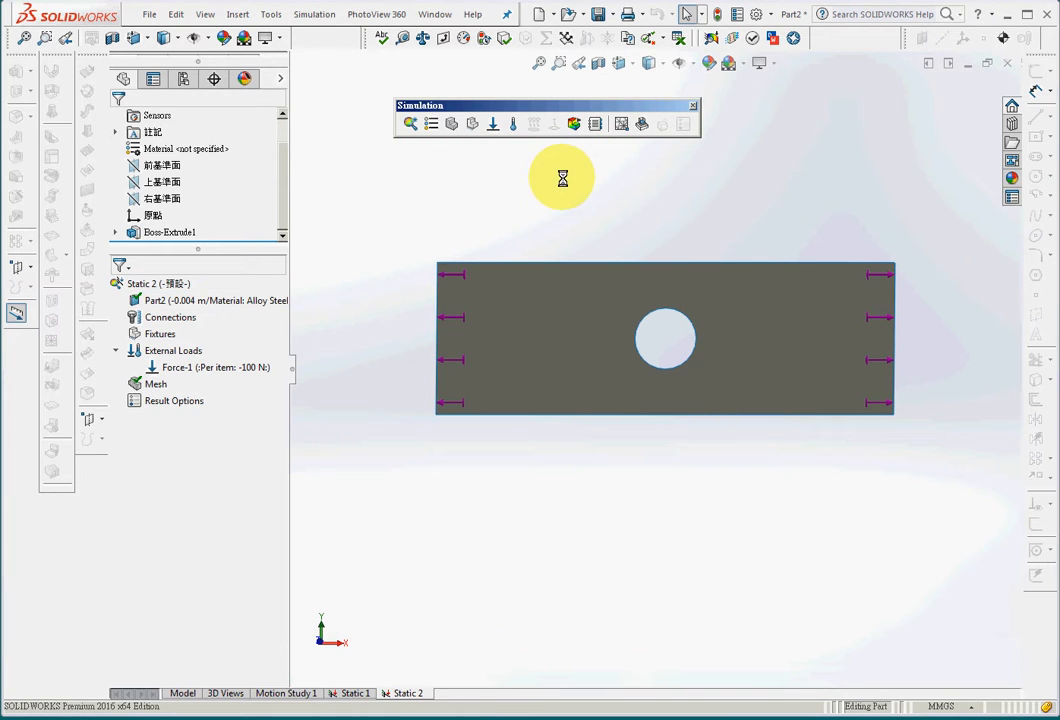
{"action": "left_click", "coordinate": [574, 123]}
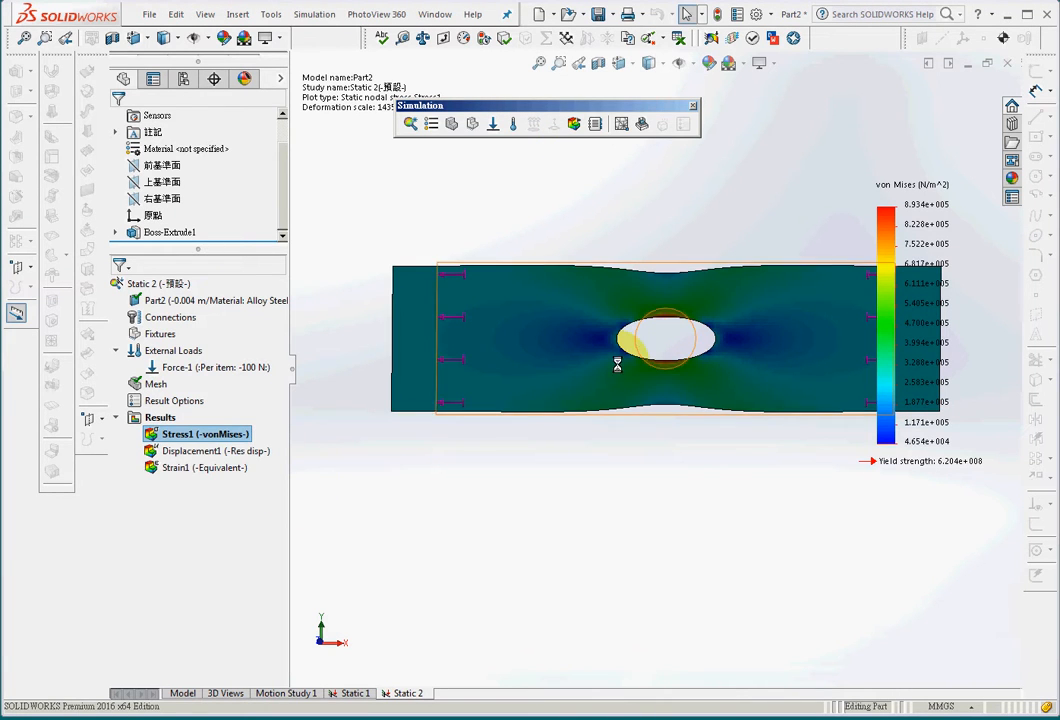
Set the 2D study's von Mises stress plot to N/mm^2 (MPa) with floating number format and 4 decimal places.
{"action": "right_click", "coordinate": [197, 435]}
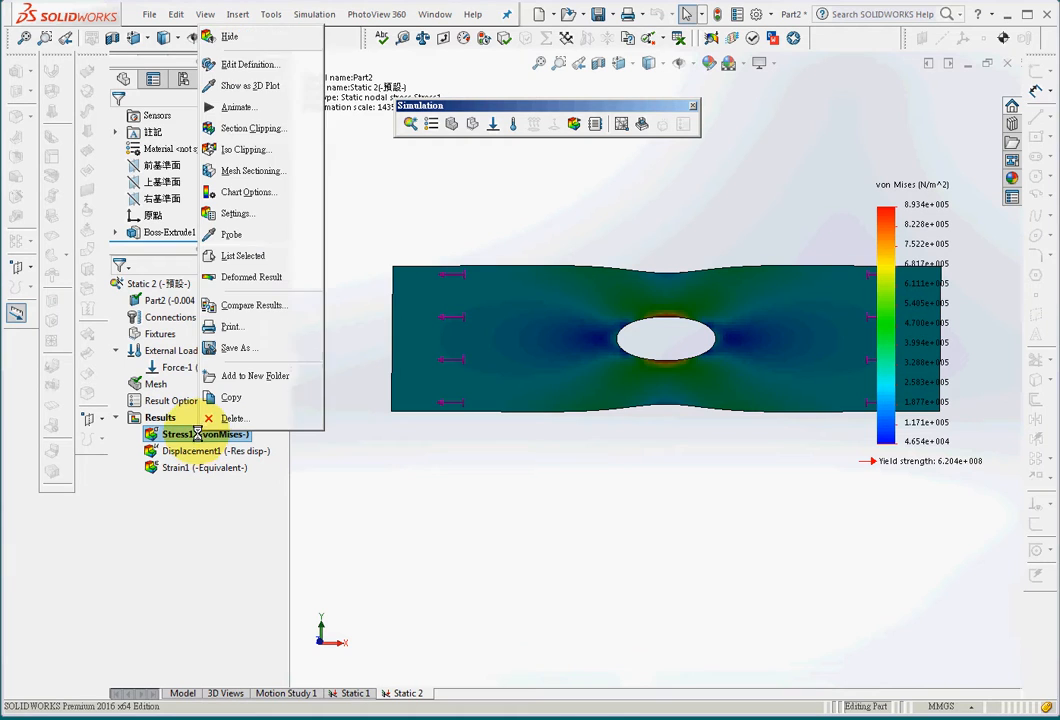
{"action": "left_click", "coordinate": [271, 68]}
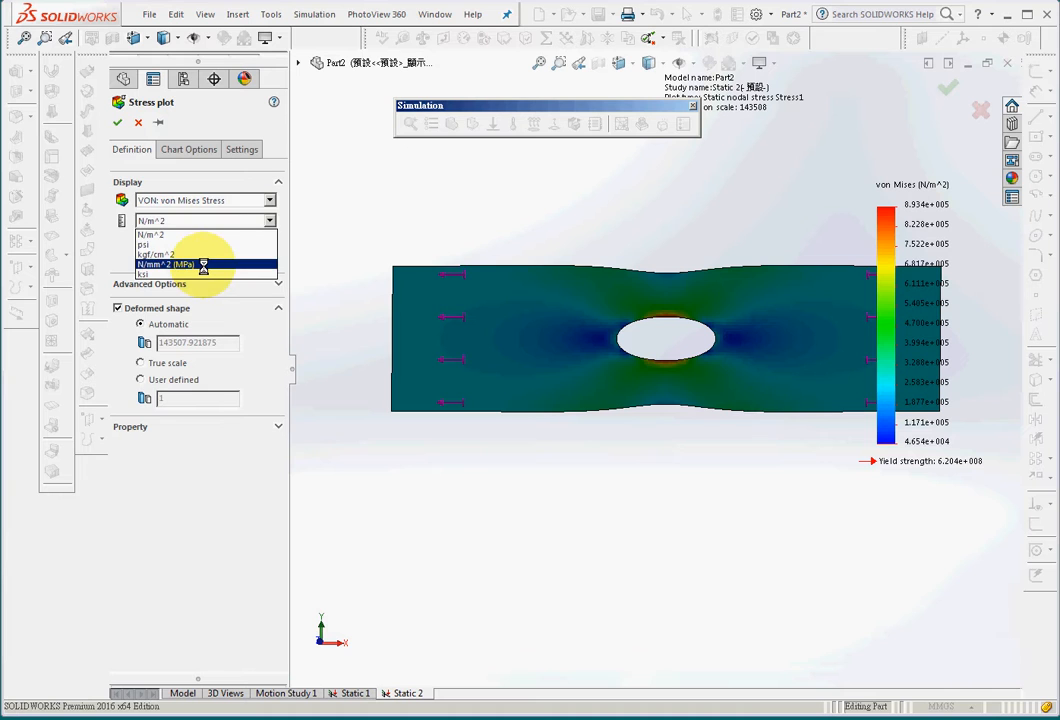
{"action": "left_click", "coordinate": [203, 266]}
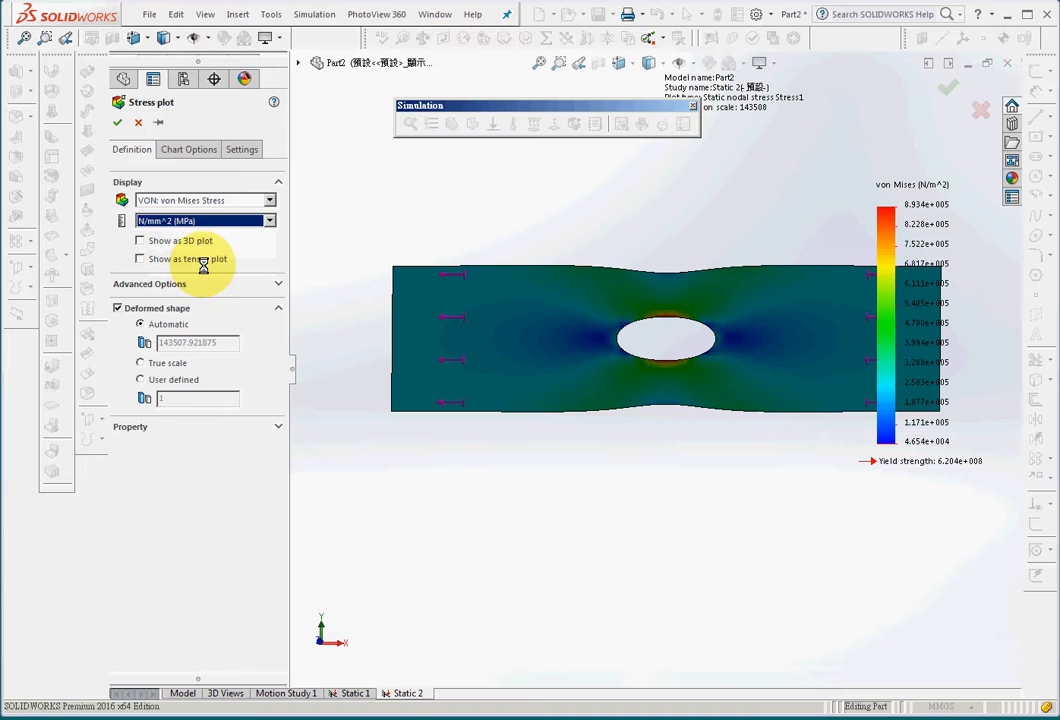
{"action": "left_click", "coordinate": [172, 149]}
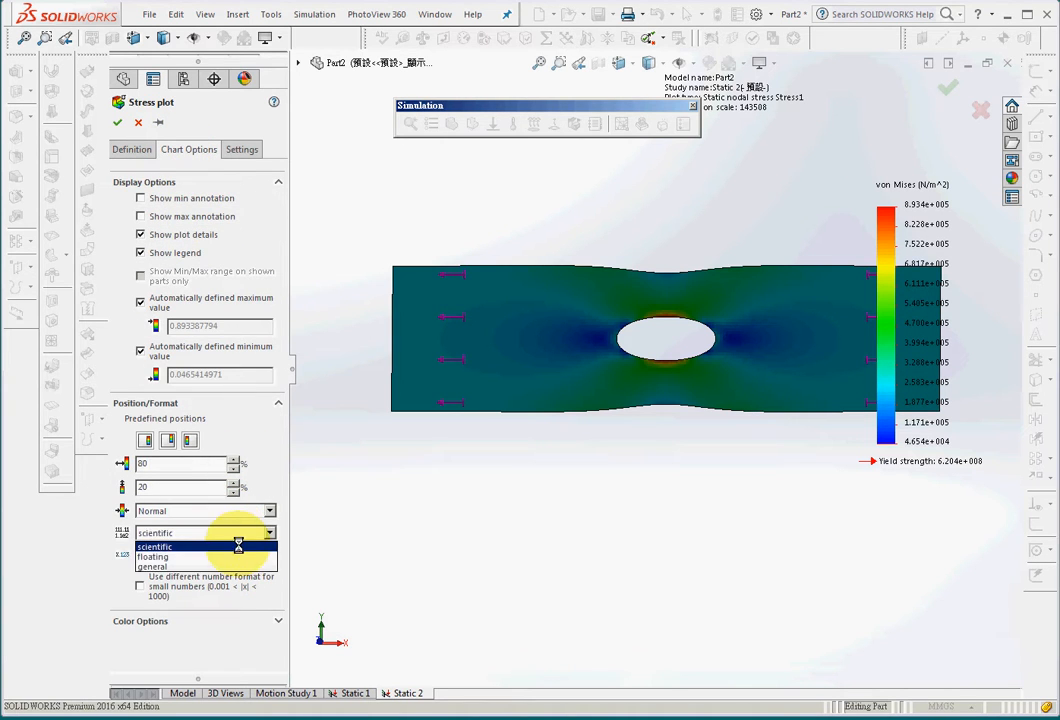
{"action": "left_click", "coordinate": [239, 556]}
{"action": "left_click_drag", "start_coordinate": [200, 554], "coordinate": [128, 562]}
{"action": "type", "text": "4"}
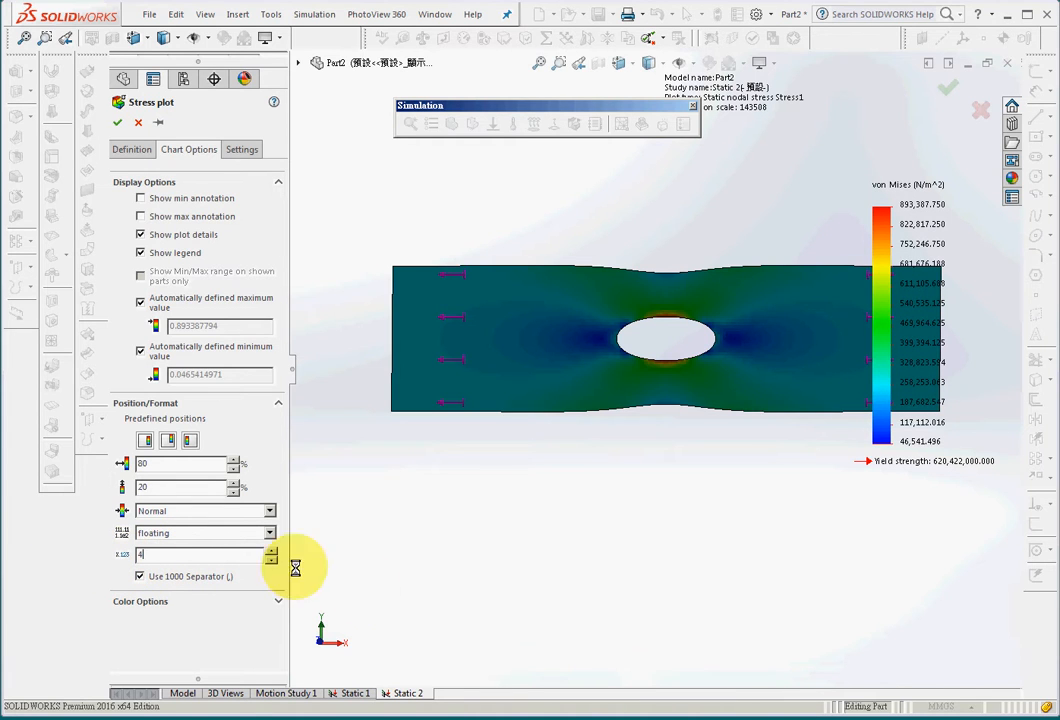
{"action": "left_click", "coordinate": [117, 122]}
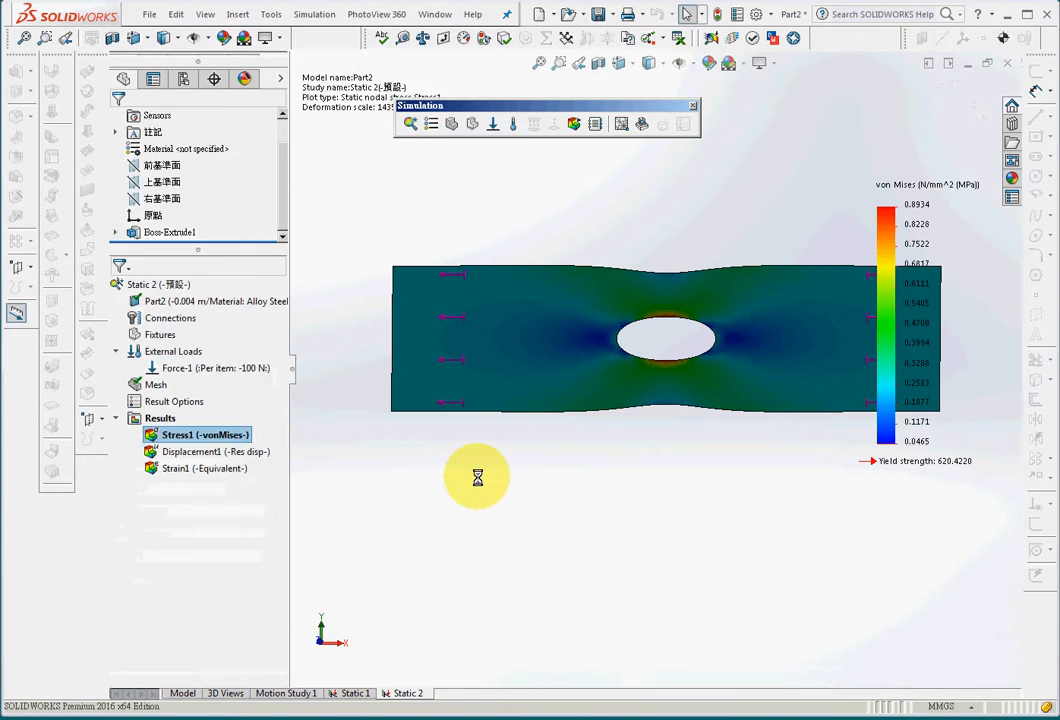
Switch back to the Static 1 study and display its von Mises stress plot.
{"action": "left_click", "coordinate": [352, 693]}
{"action": "left_click", "coordinate": [116, 399]}
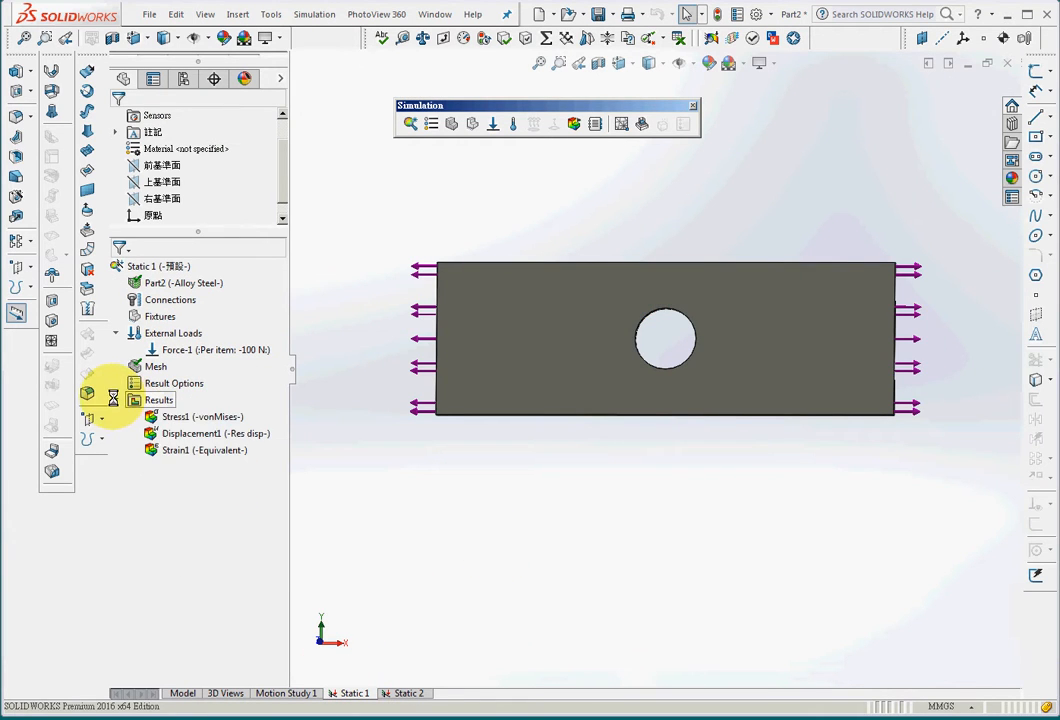
{"action": "double_click", "coordinate": [180, 418]}
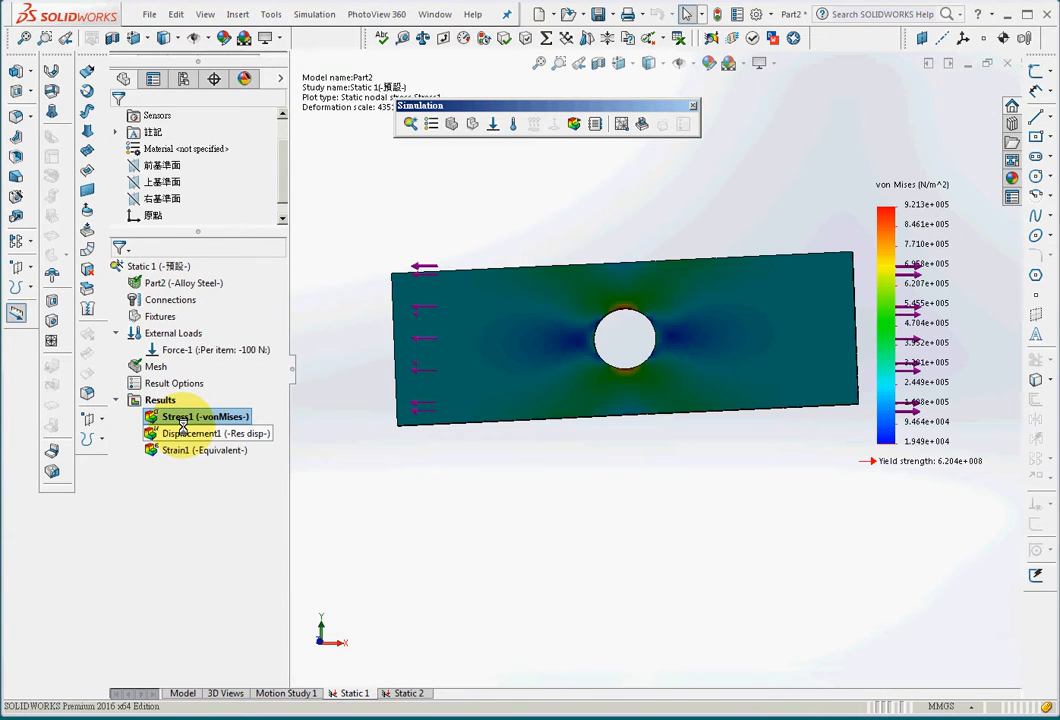
{"action": "double_click", "coordinate": [544, 362]}
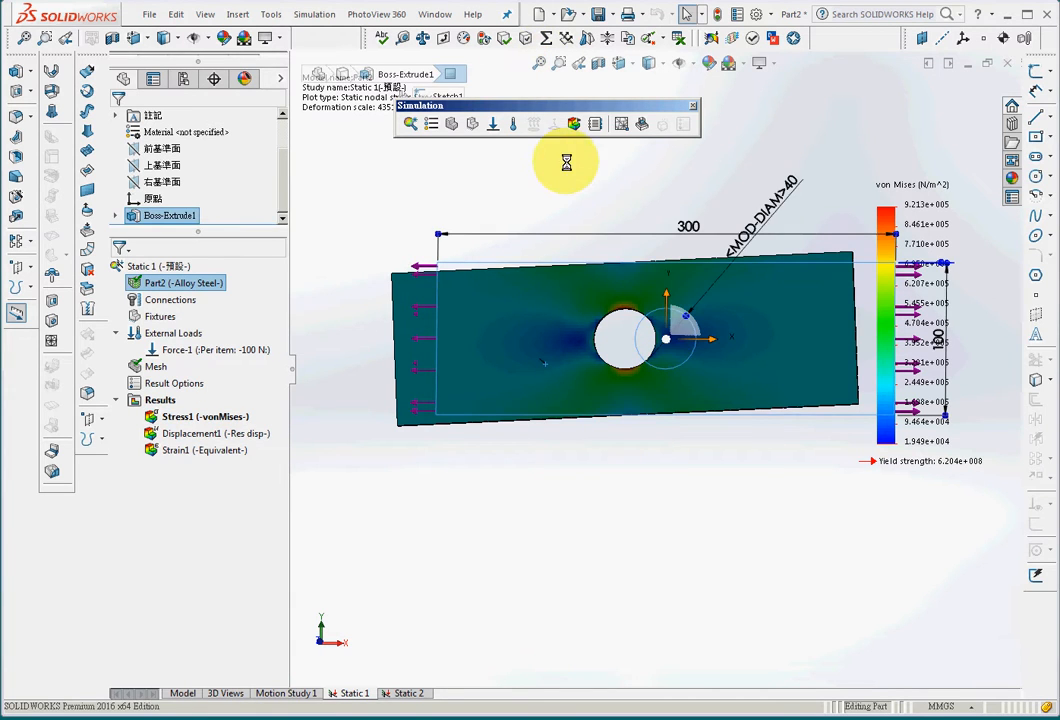
{"action": "left_click", "coordinate": [537, 480]}
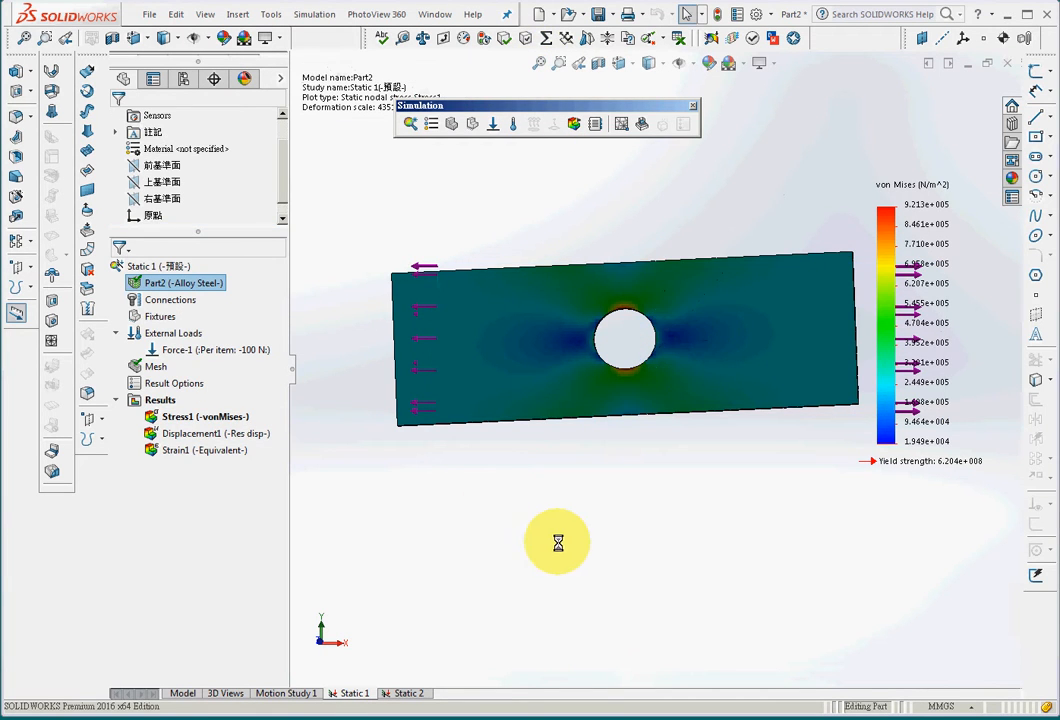
Set the Static 1 von Mises stress plot to N/mm^2 (MPa) with floating number format and 4 decimal places.
{"action": "right_click", "coordinate": [206, 418]}
{"action": "left_click", "coordinate": [257, 74]}
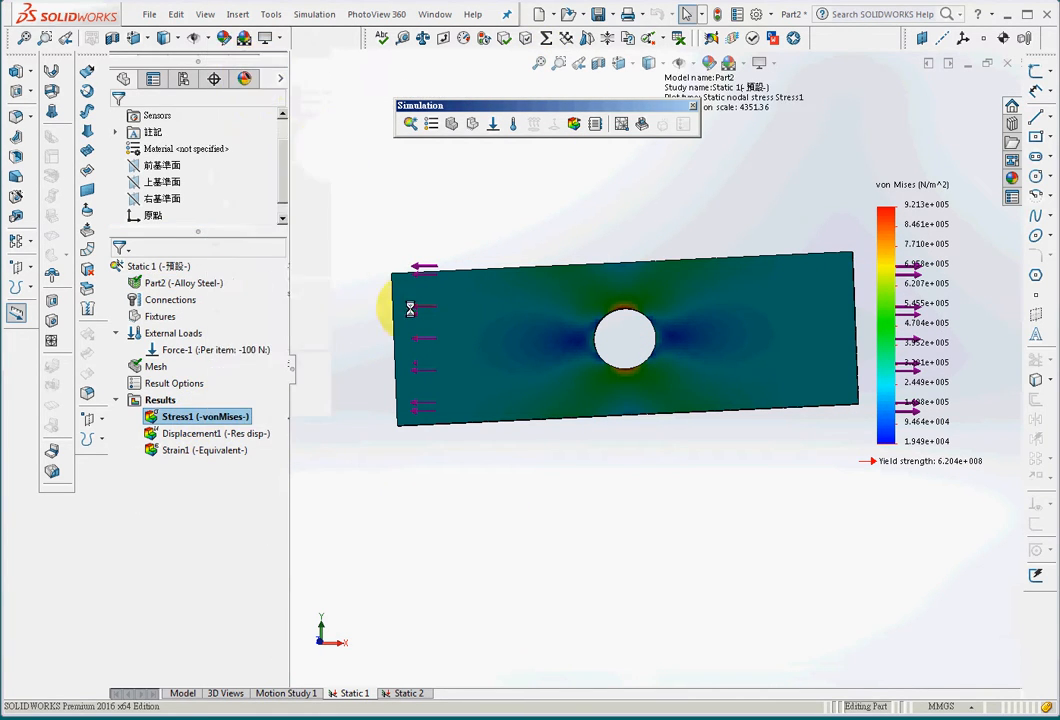
{"action": "left_click", "coordinate": [199, 220]}
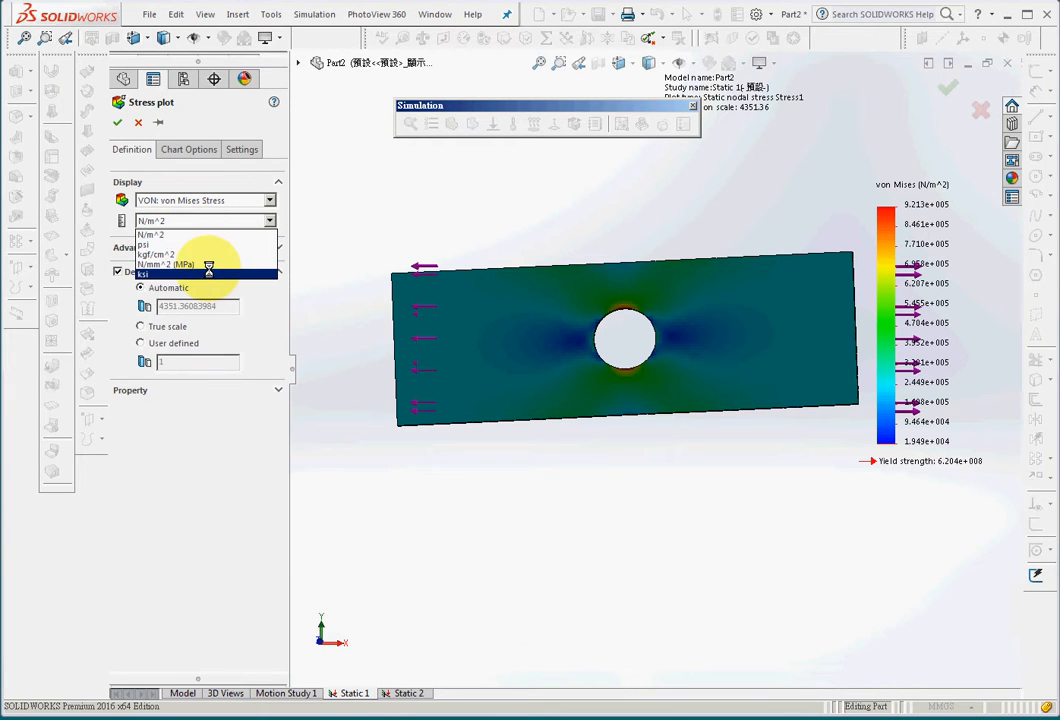
{"action": "left_click", "coordinate": [203, 264]}
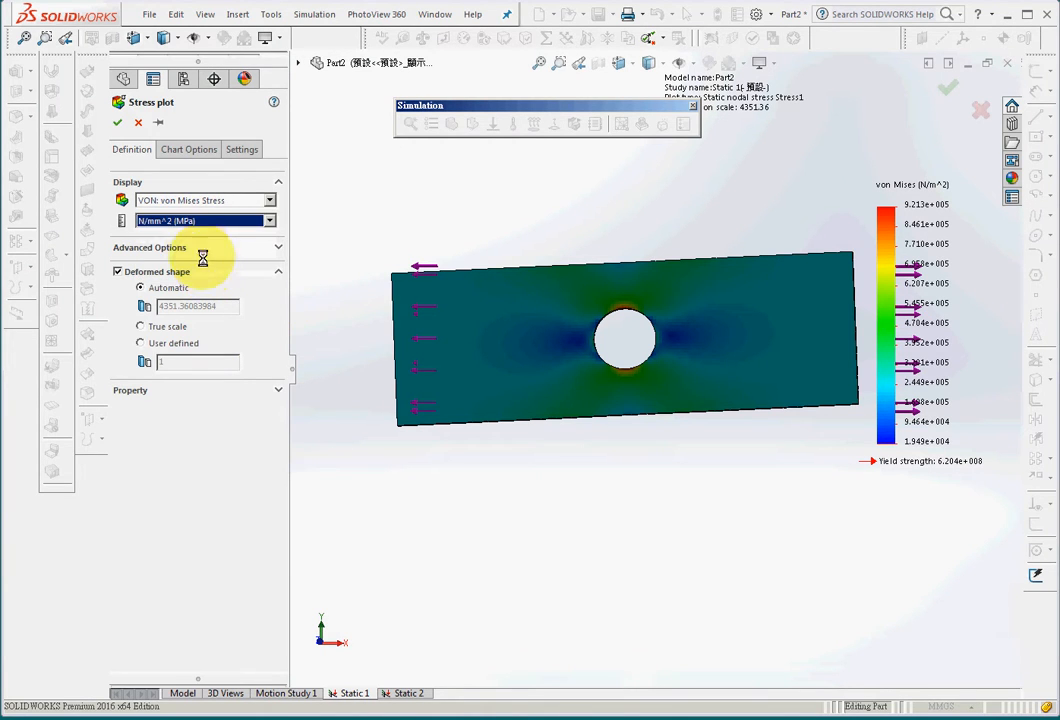
{"action": "left_click", "coordinate": [184, 149]}
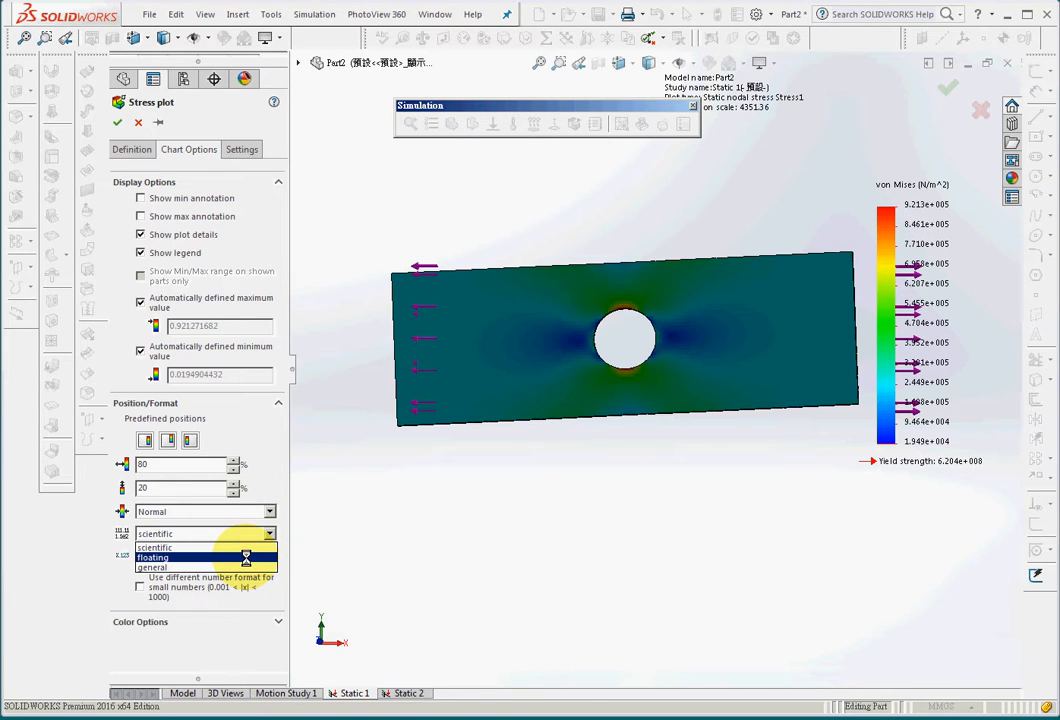
{"action": "left_click", "coordinate": [245, 558]}
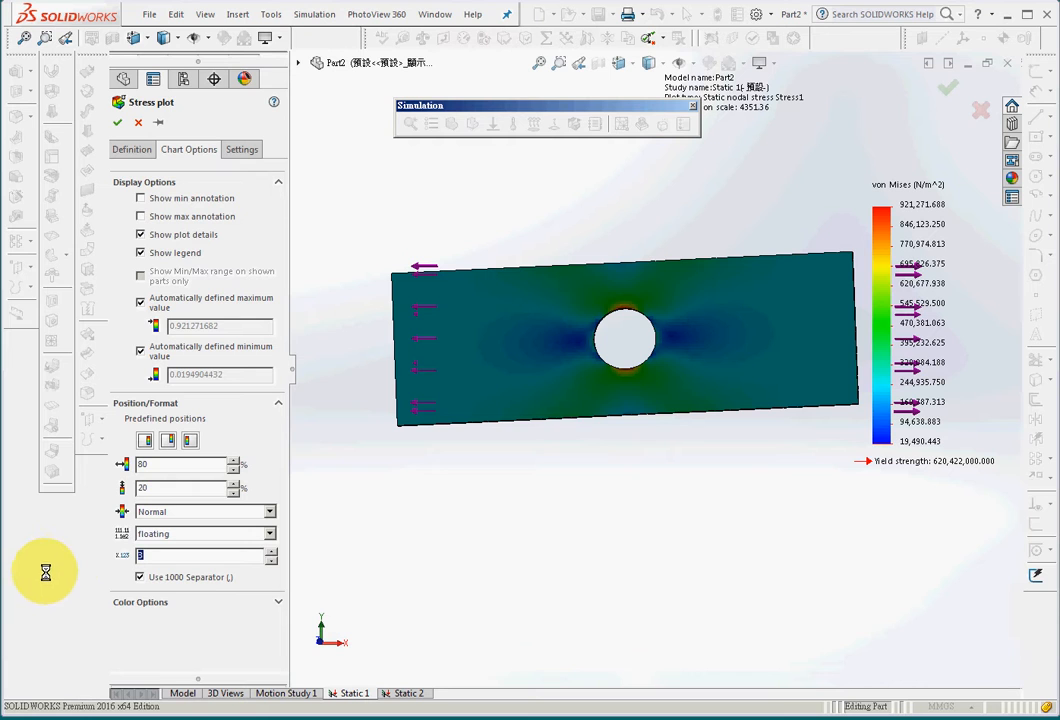
{"action": "type", "text": "4"}
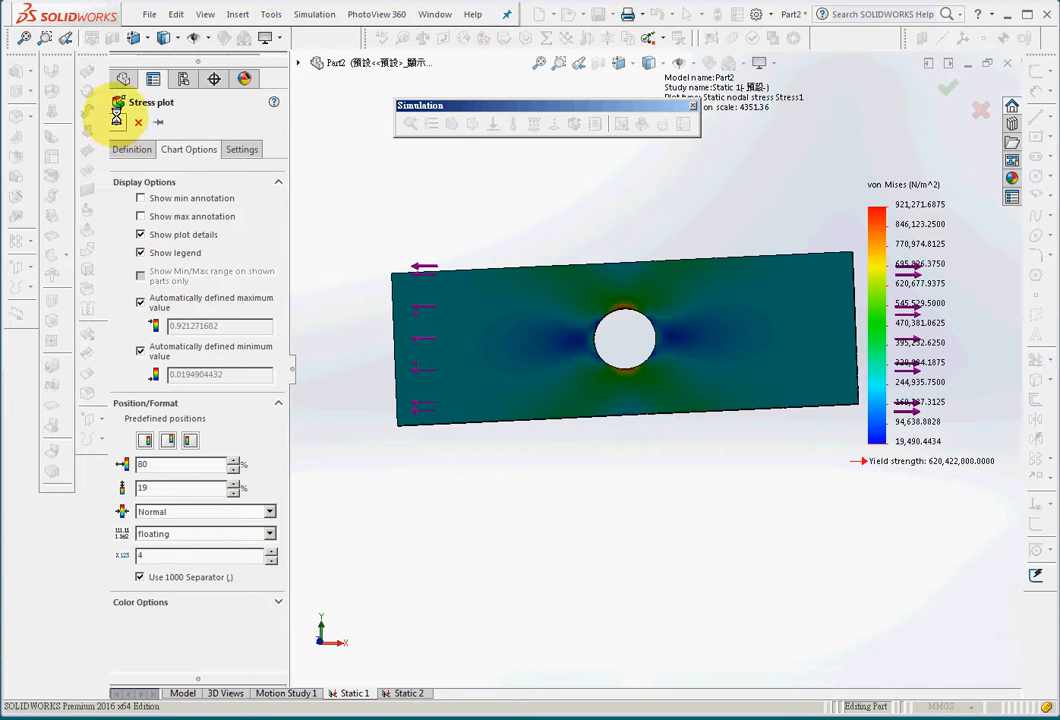
{"action": "left_click", "coordinate": [117, 121]}
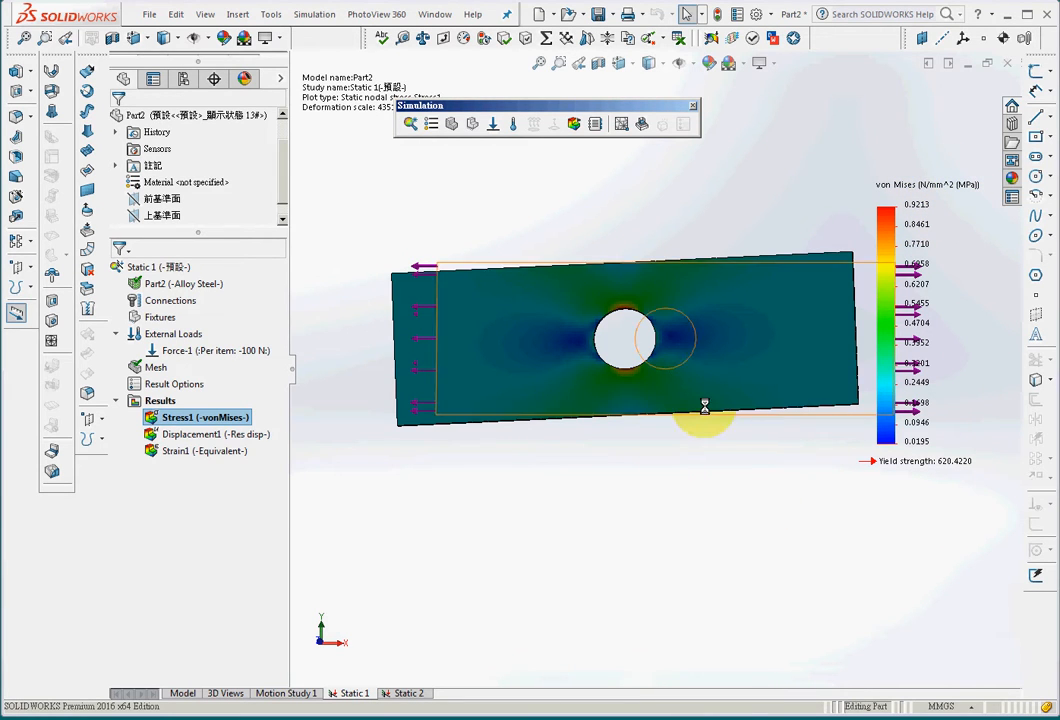
Display the von Mises stress plot of the Static 2 study and remesh that study at the finest mesh density.
{"action": "left_click", "coordinate": [427, 690]}
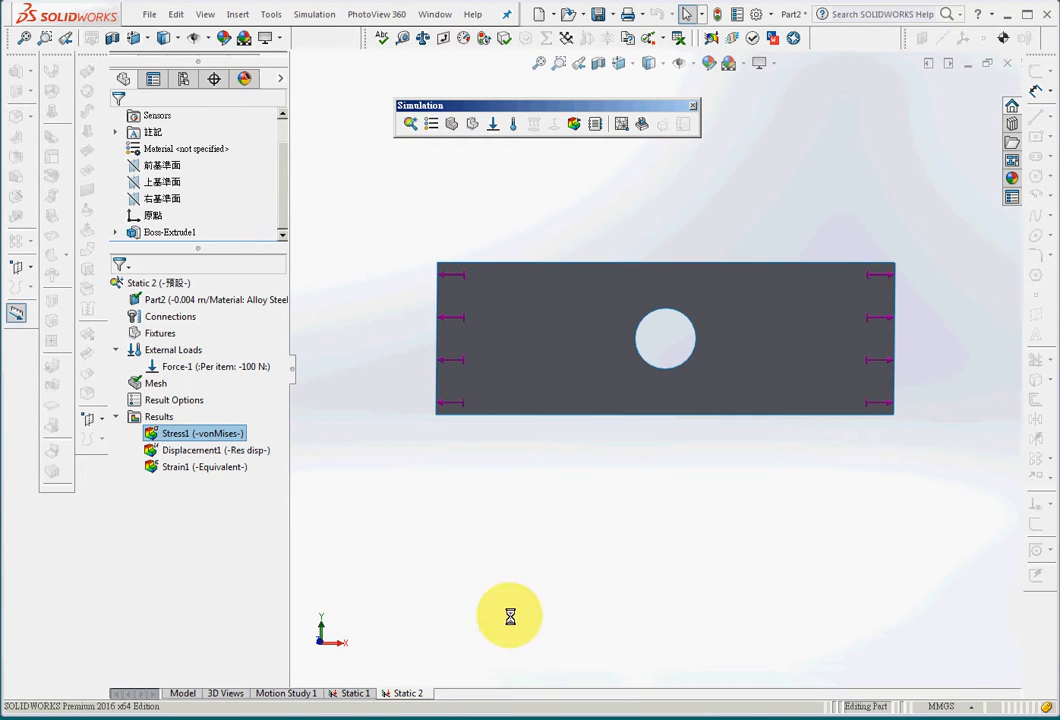
{"action": "double_click", "coordinate": [185, 433]}
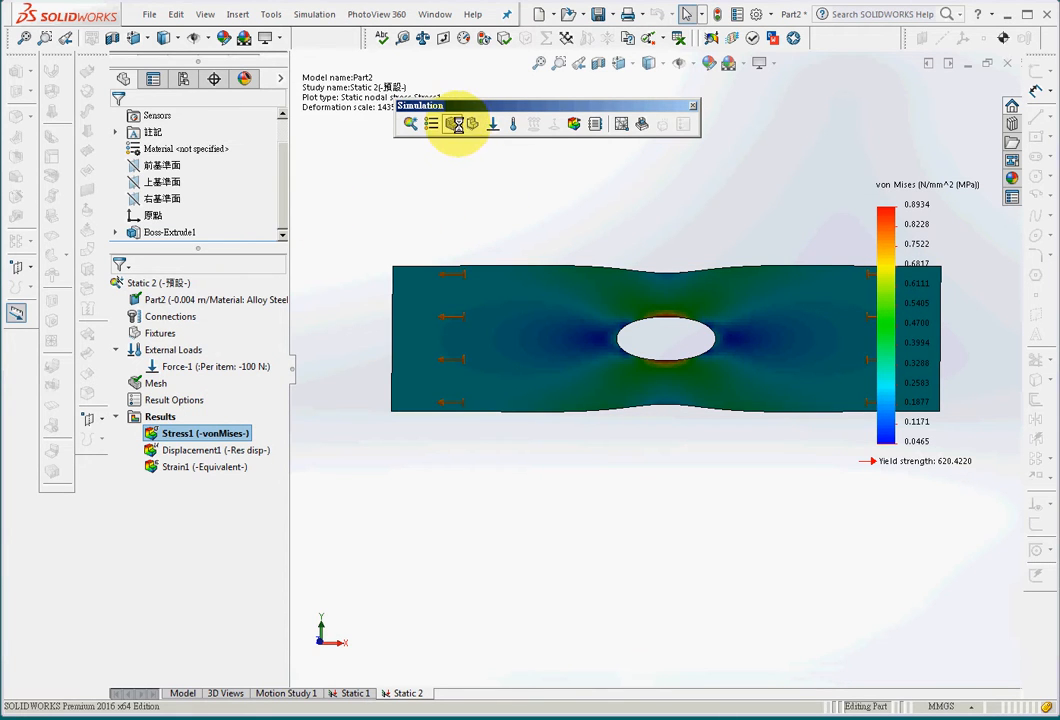
{"action": "left_click", "coordinate": [457, 124]}
{"action": "left_click", "coordinate": [548, 393]}
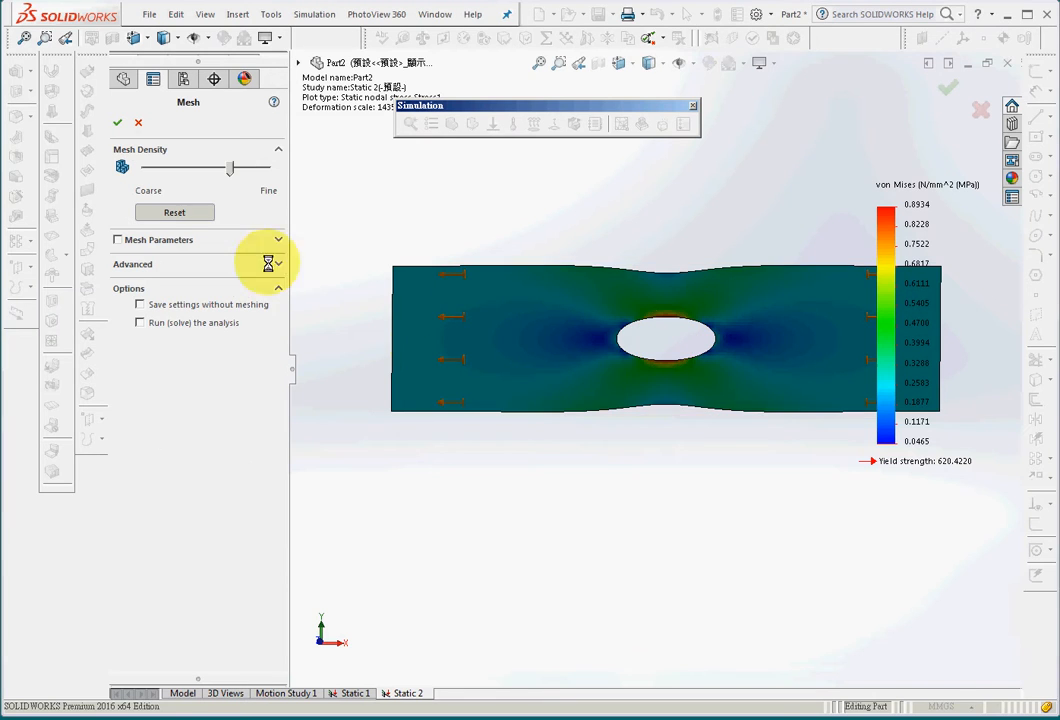
{"action": "left_click_drag", "start_coordinate": [230, 168], "coordinate": [268, 169]}
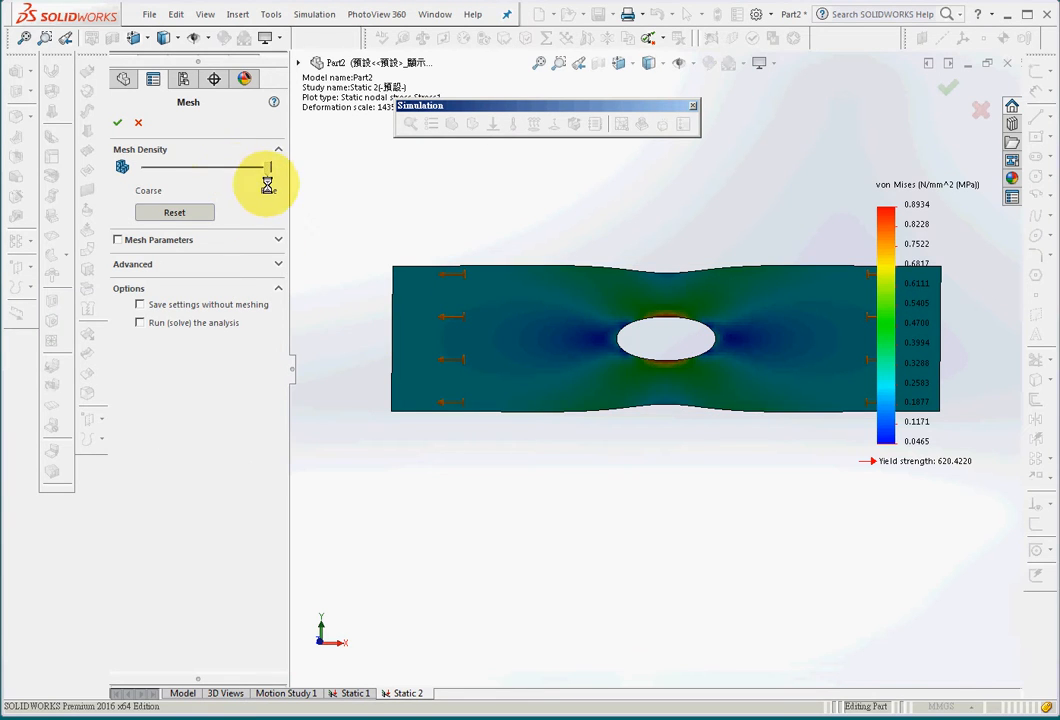
{"action": "left_click", "coordinate": [118, 123]}
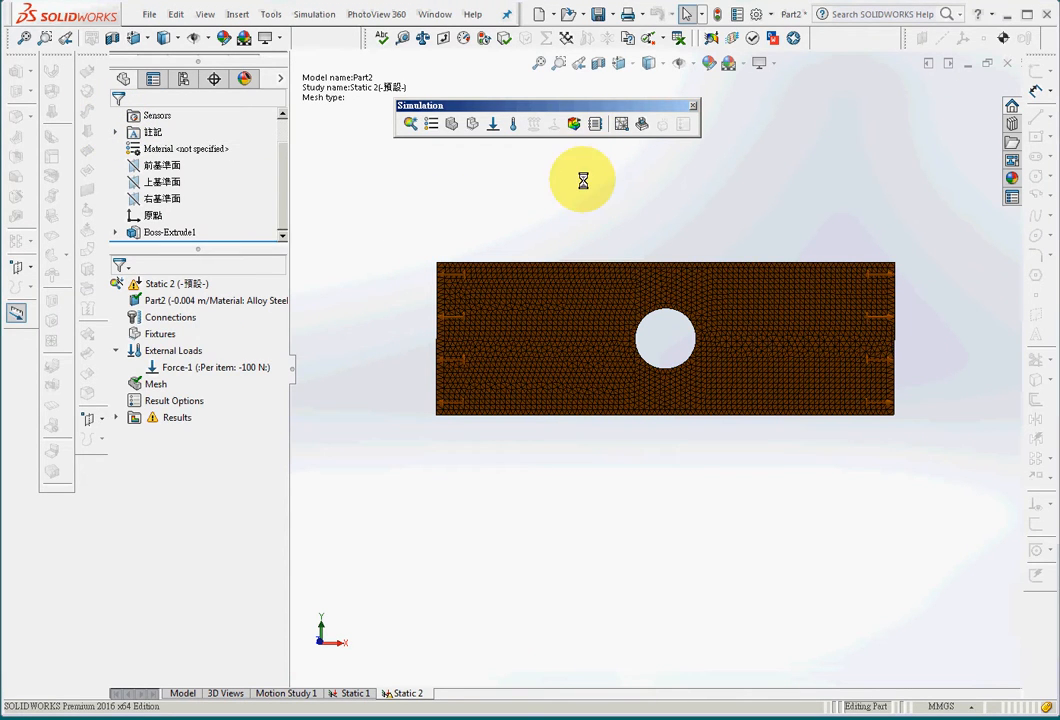
Hide the refined mesh of the Static 2 study and run the analysis again.
{"action": "right_click", "coordinate": [155, 384]}
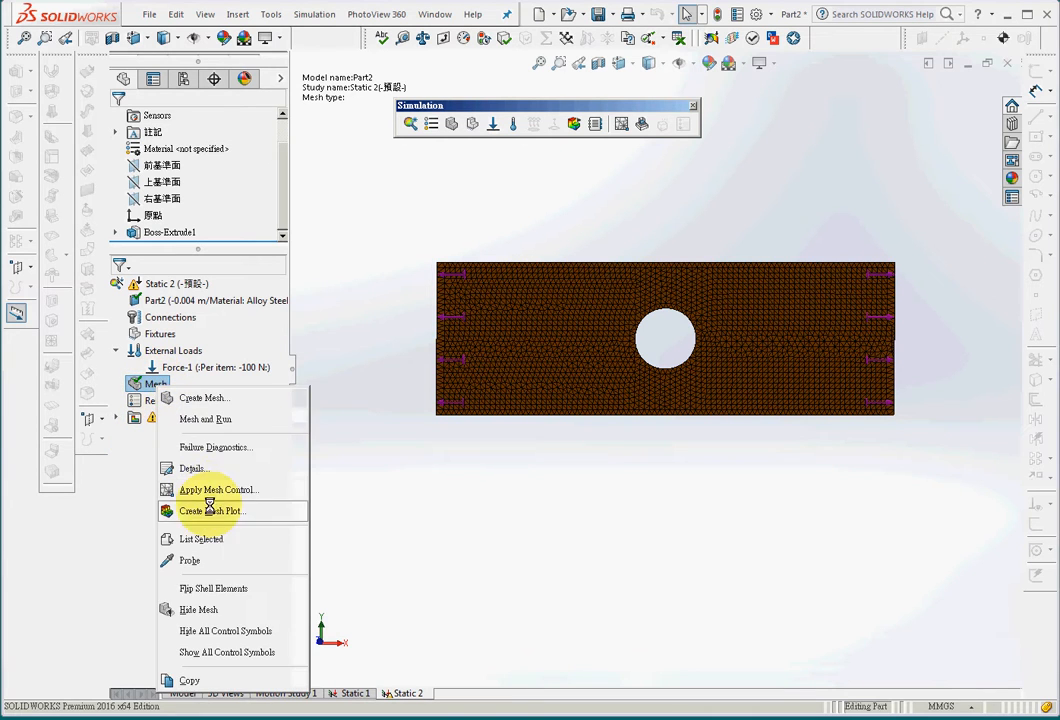
{"action": "left_click", "coordinate": [199, 610]}
{"action": "left_click", "coordinate": [574, 123]}
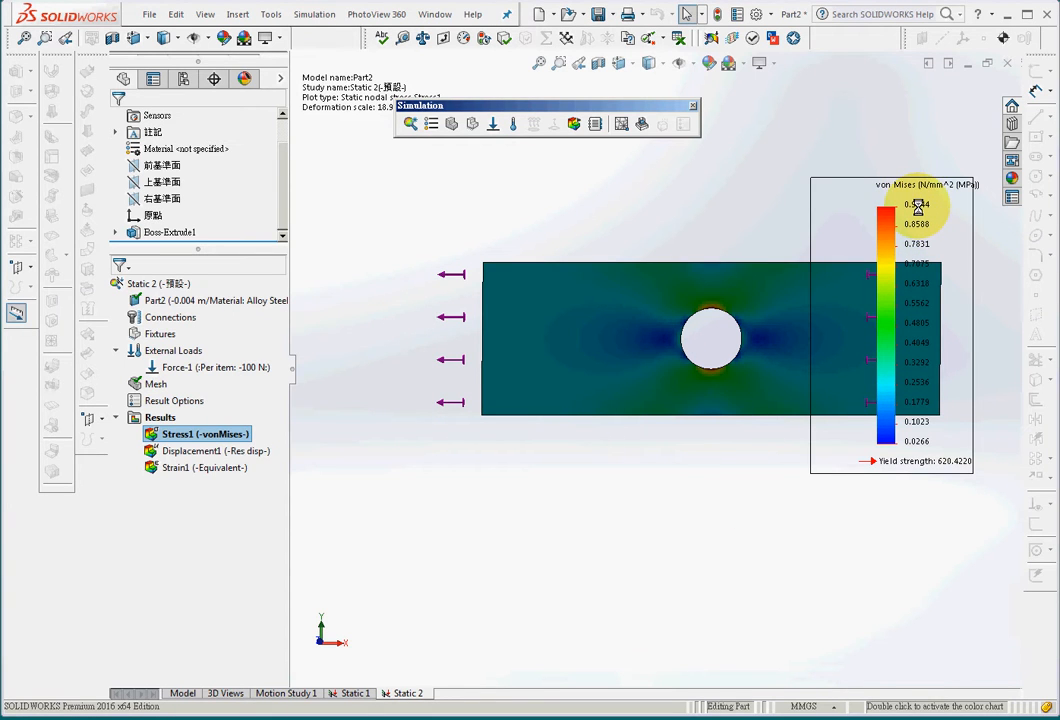
Switch to the Static 1 study, remesh the solid plate with a finer mesh density and rerun the analysis.
{"action": "left_click", "coordinate": [356, 692]}
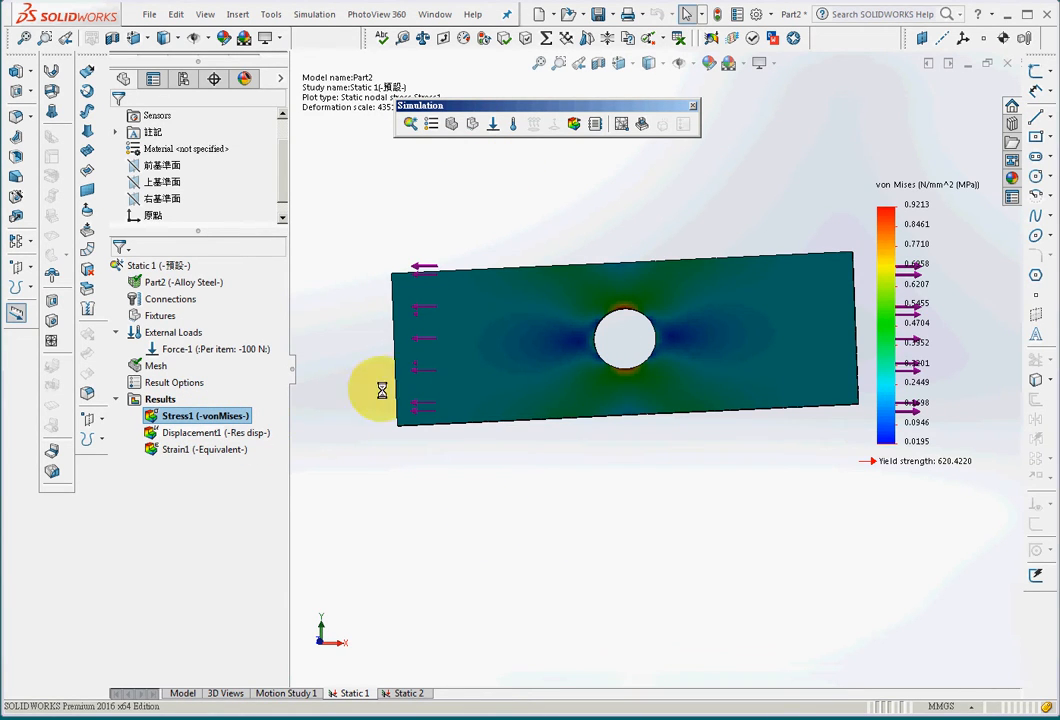
{"action": "left_click", "coordinate": [449, 122]}
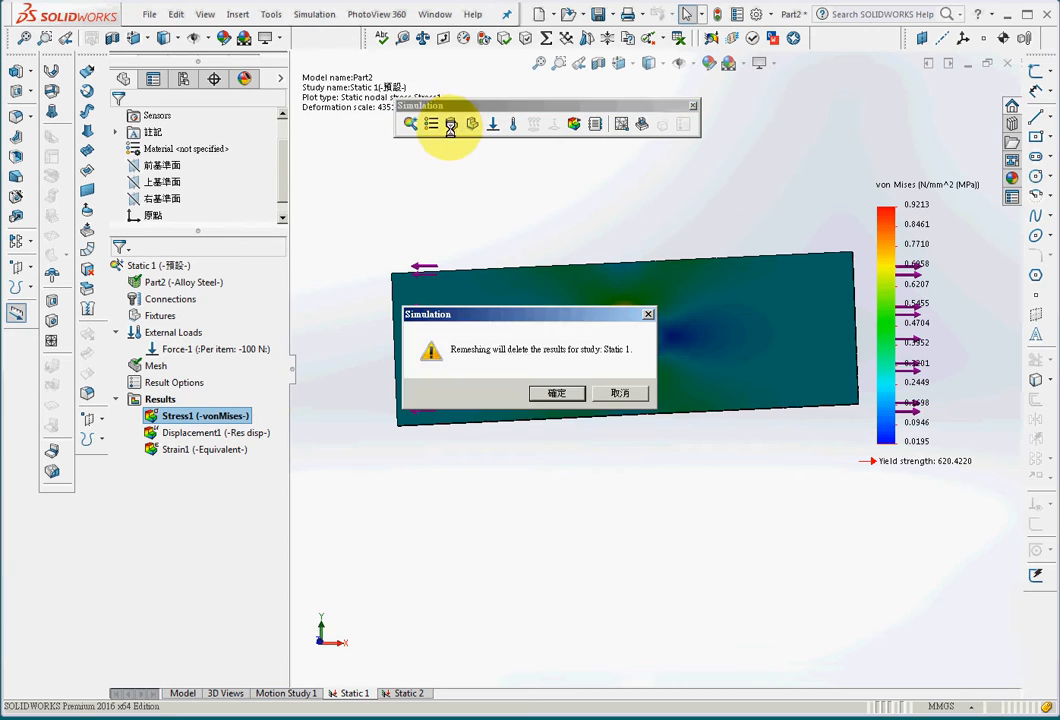
{"action": "left_click", "coordinate": [553, 394]}
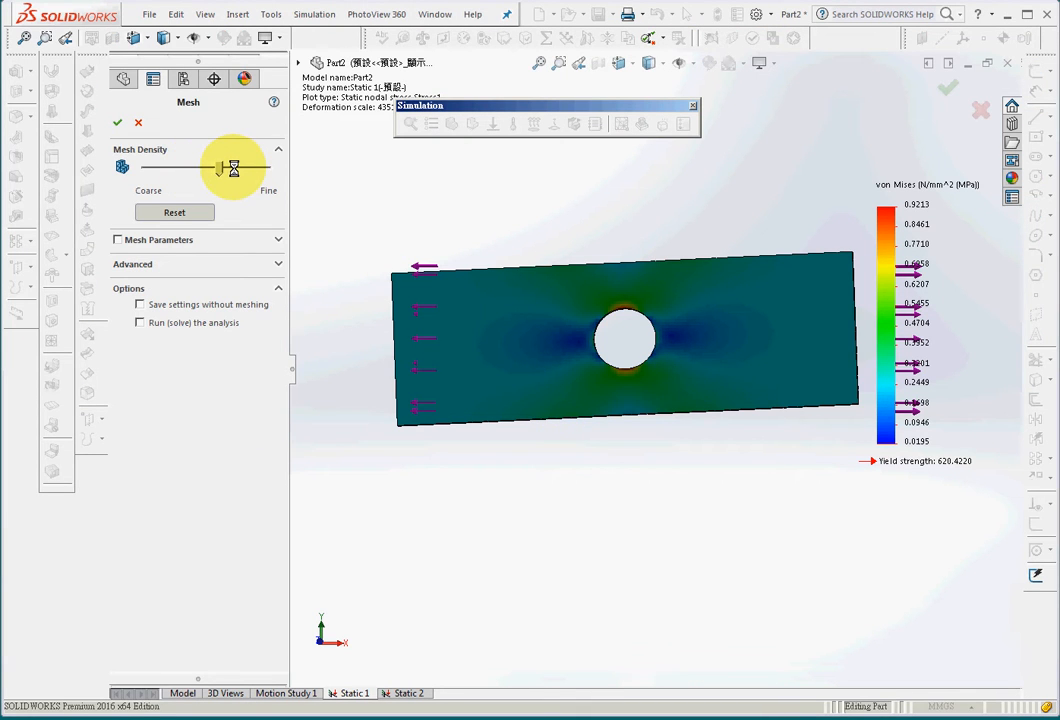
{"action": "left_click", "coordinate": [117, 122]}
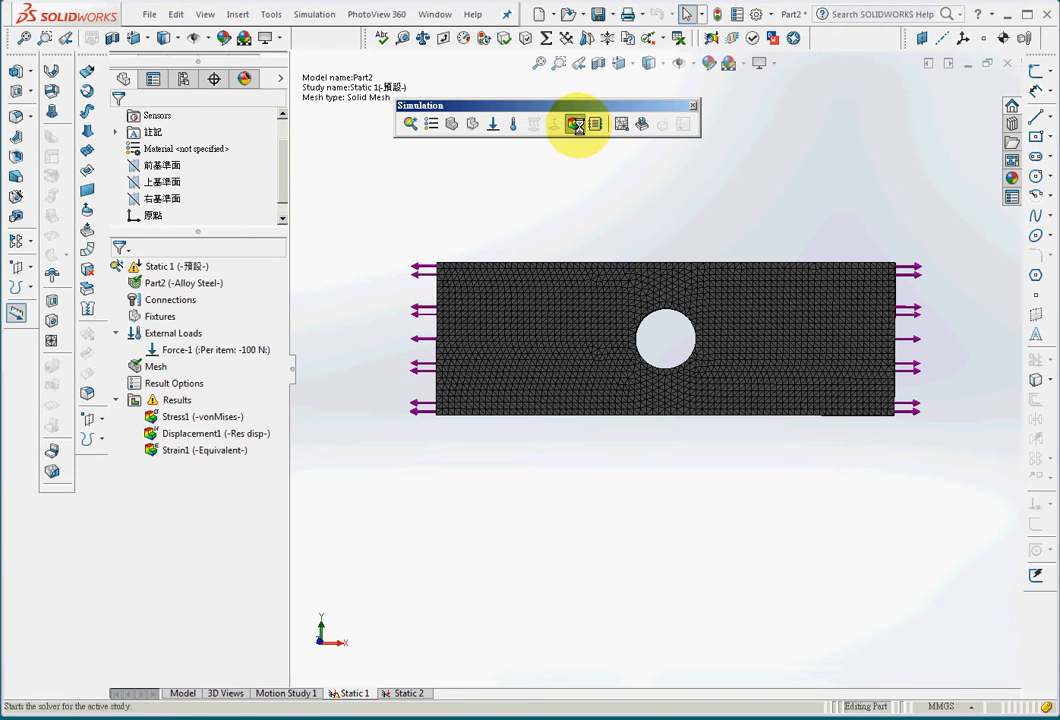
{"action": "left_click", "coordinate": [577, 124]}
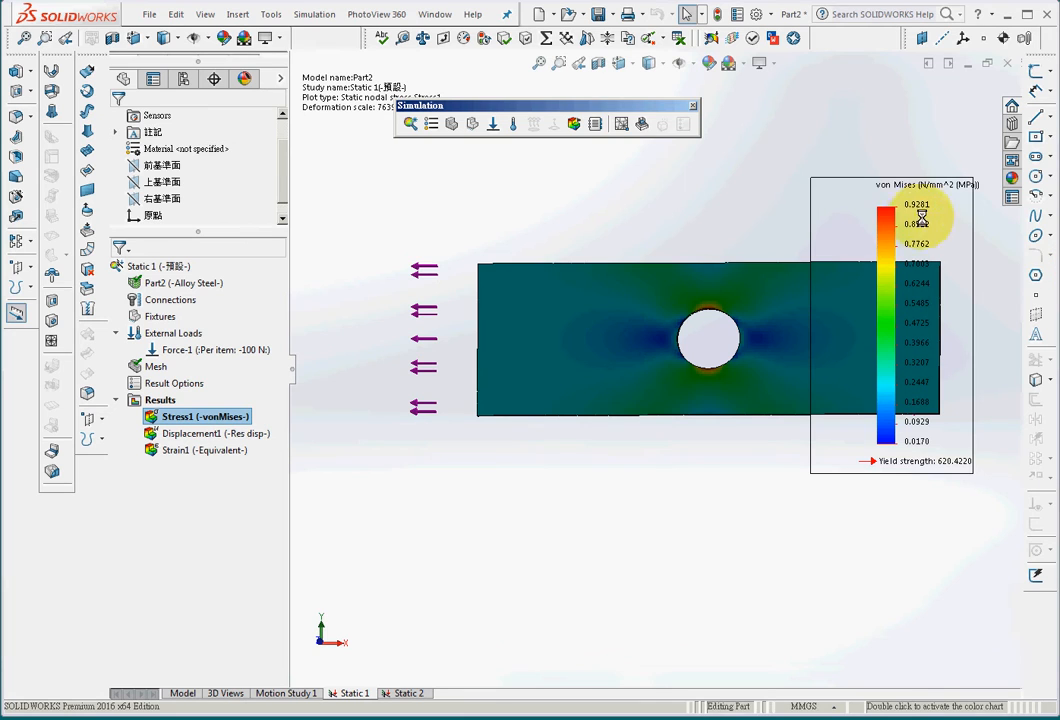
Return to the Static 2 study to compare its stress results with those of the 3D study.
{"action": "left_click", "coordinate": [416, 693]}
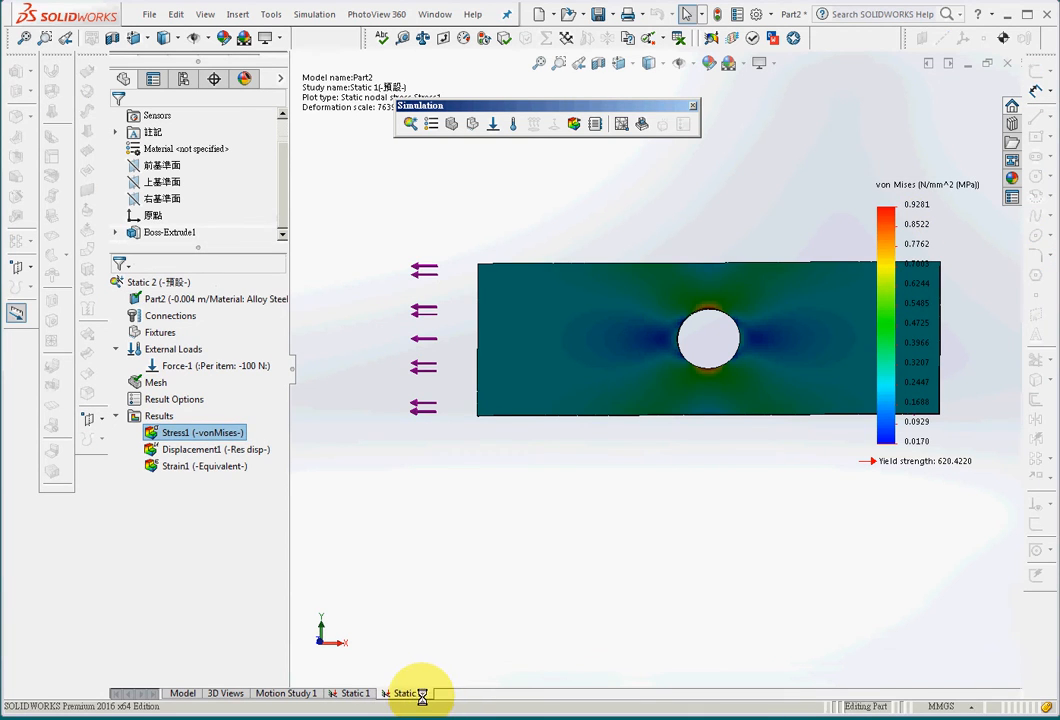